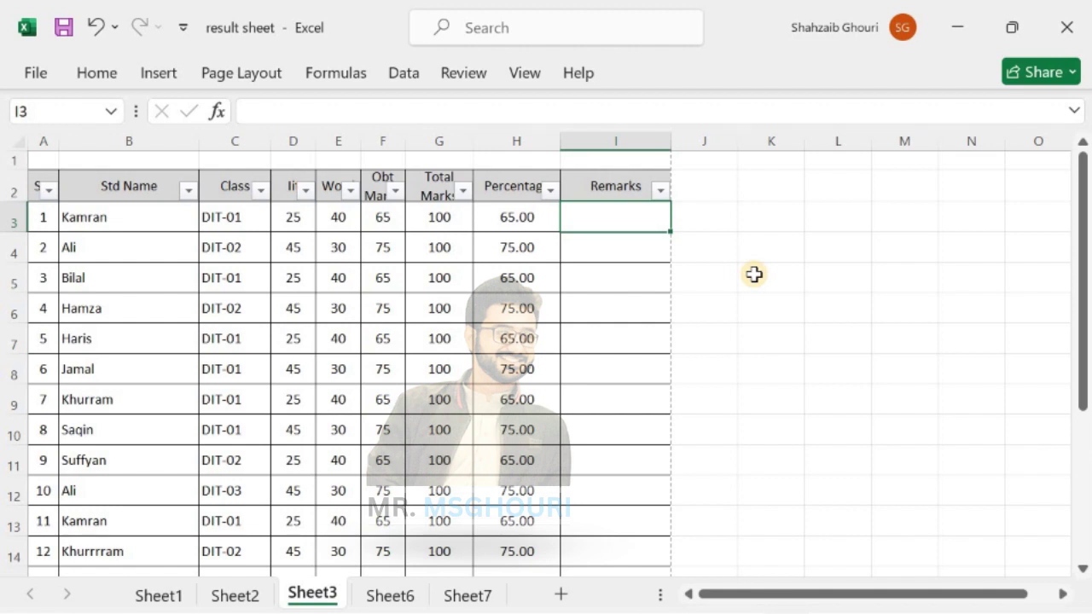
- Enter the formula =if(H3>=50,"Pass","Fail") in the first student's Remarks cell, I3
click(543, 222)
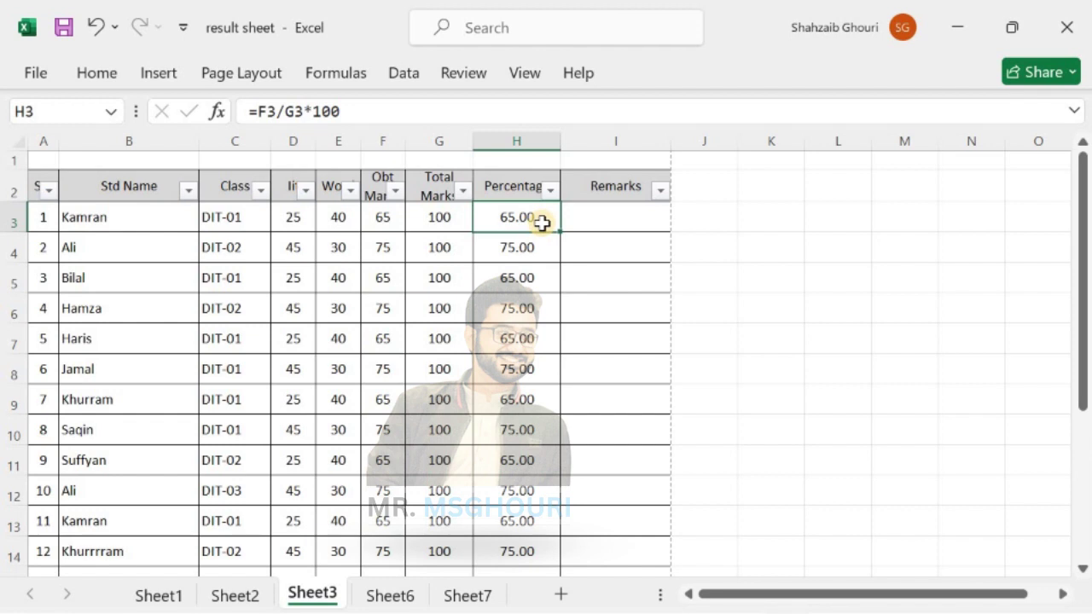
scroll(790, 270, down, 1)
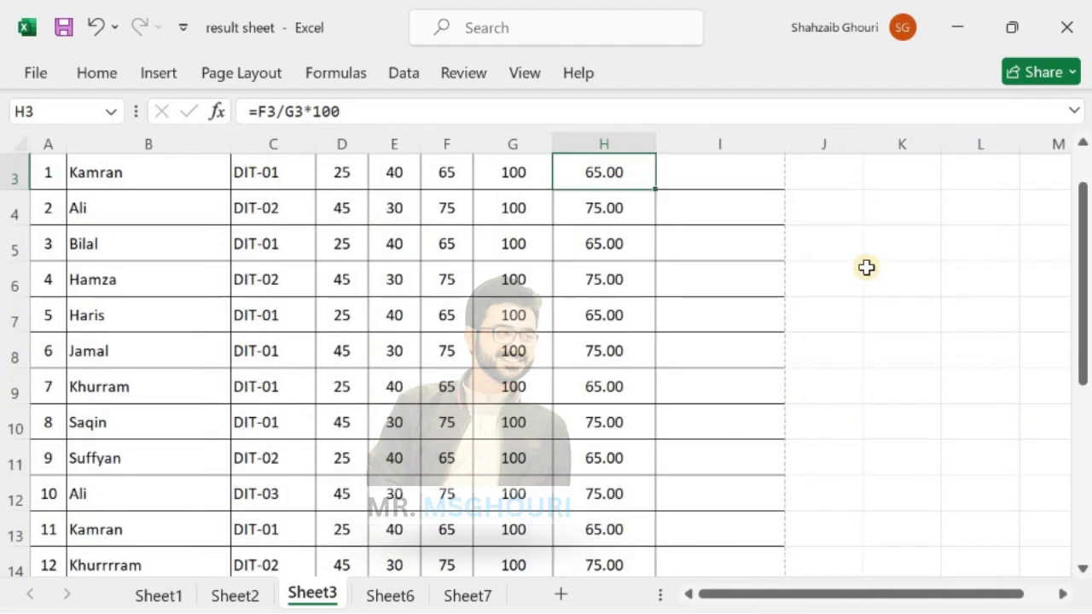
scroll(865, 266, up, 3)
drag(921, 589, 953, 413)
scroll(982, 312, up, 1)
scroll(982, 312, down, 1)
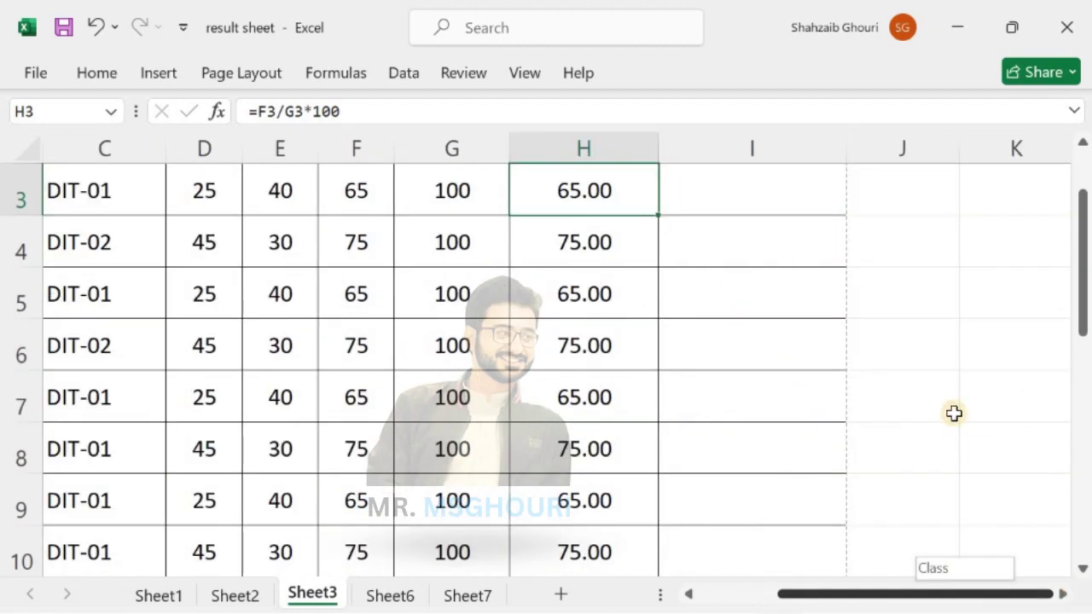
scroll(813, 291, up, 2)
click(802, 287)
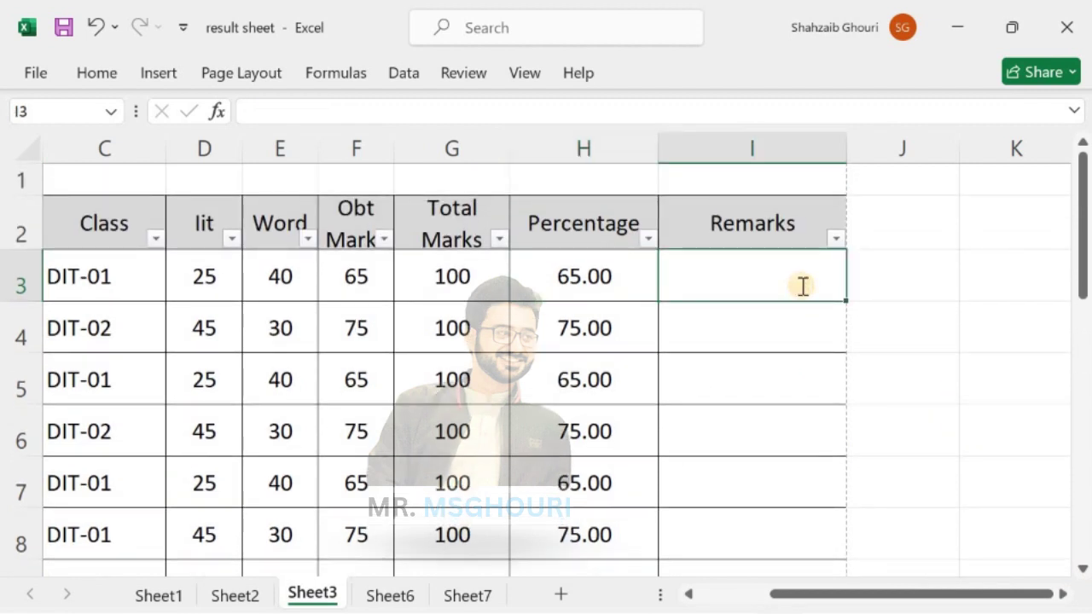
text(=if()
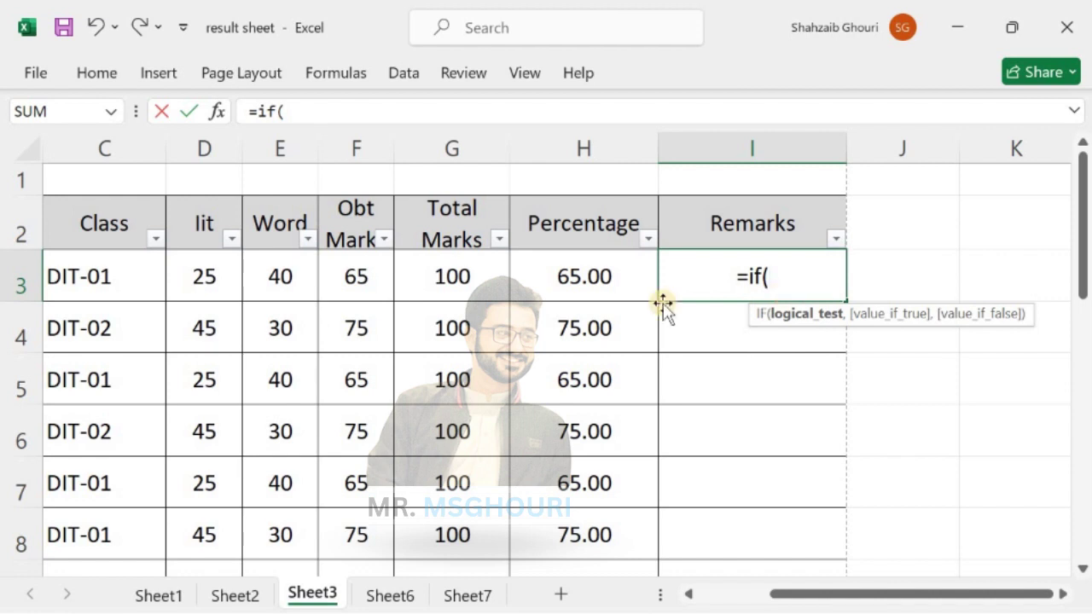
click(594, 269)
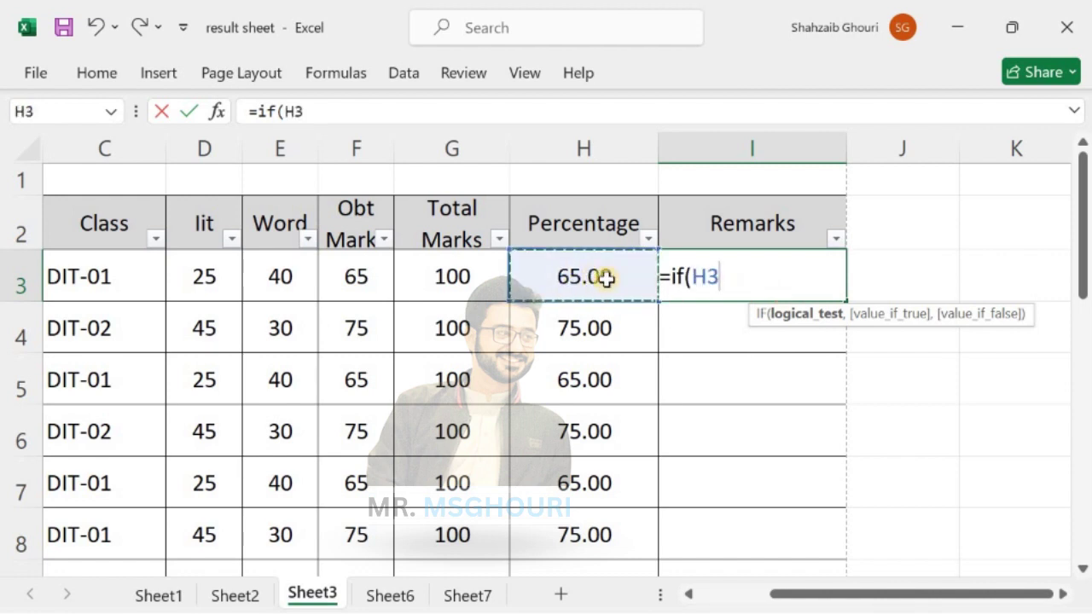
text(>=)
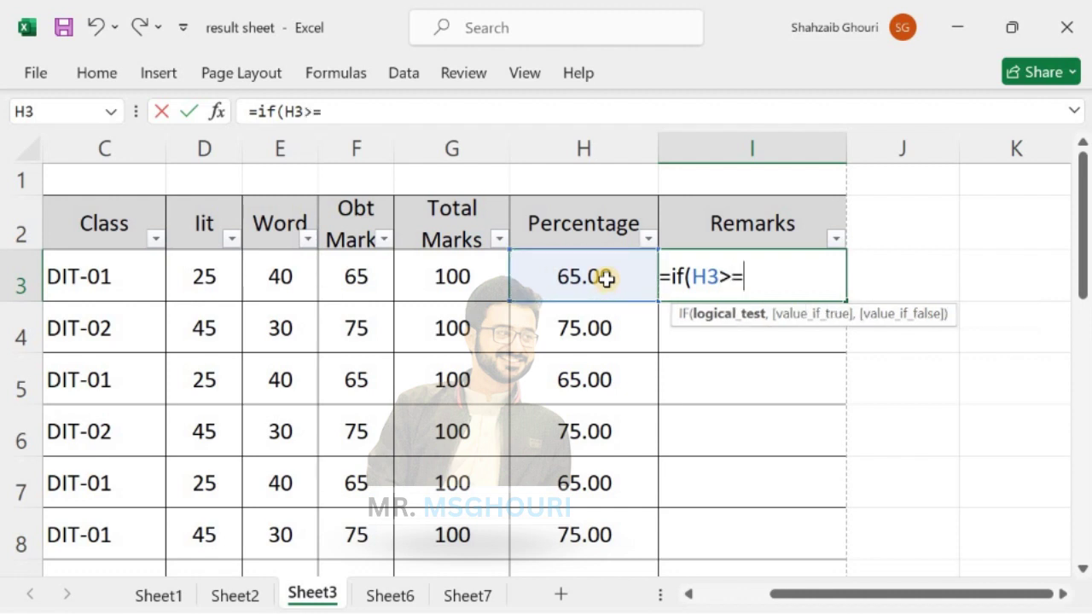
text(50,)
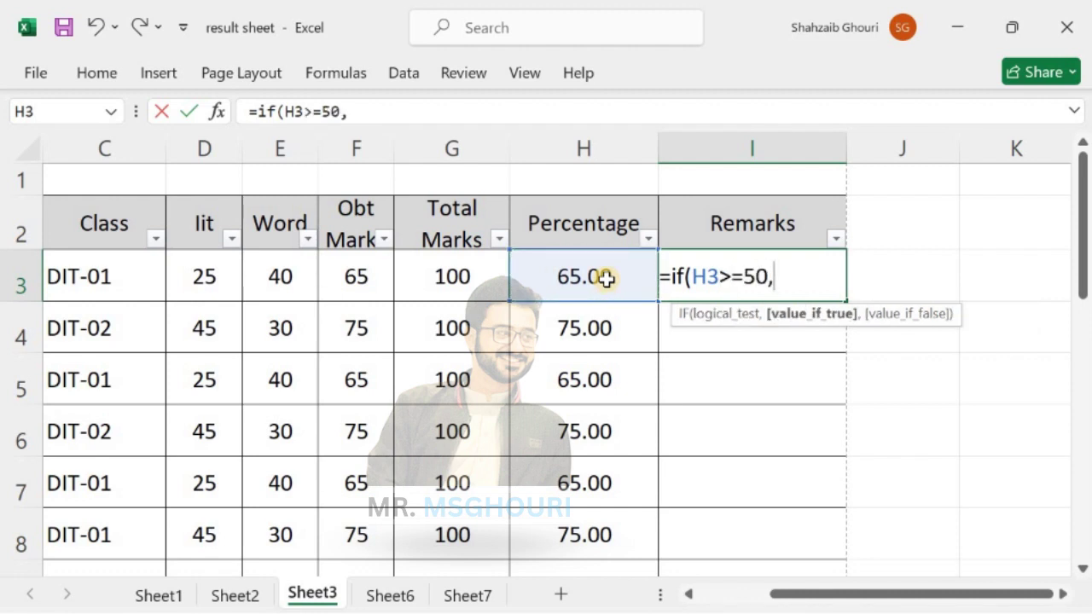
text("Pass)
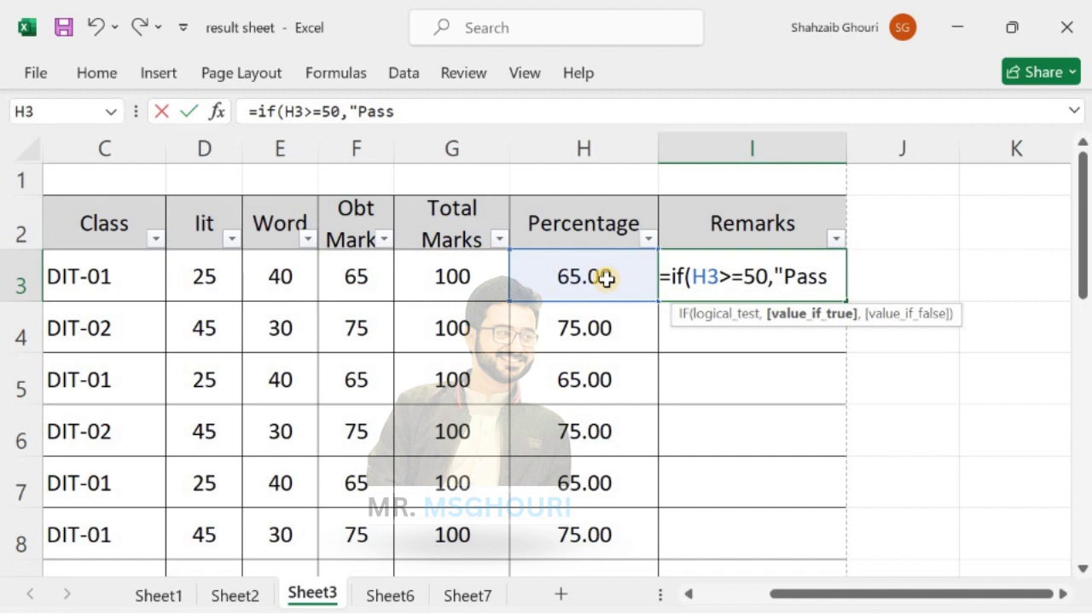
text(",)
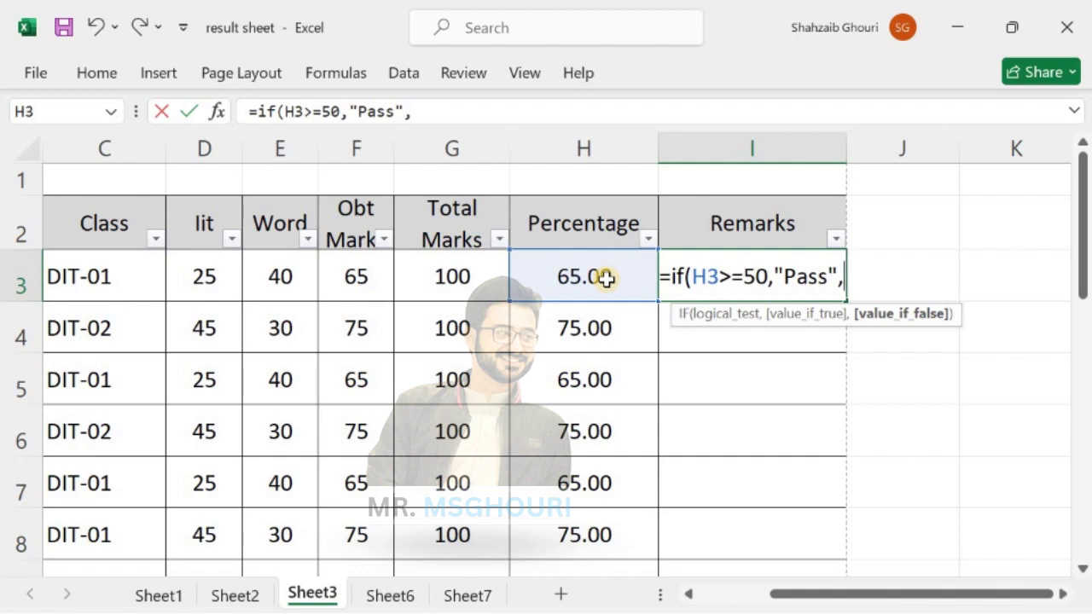
text(")
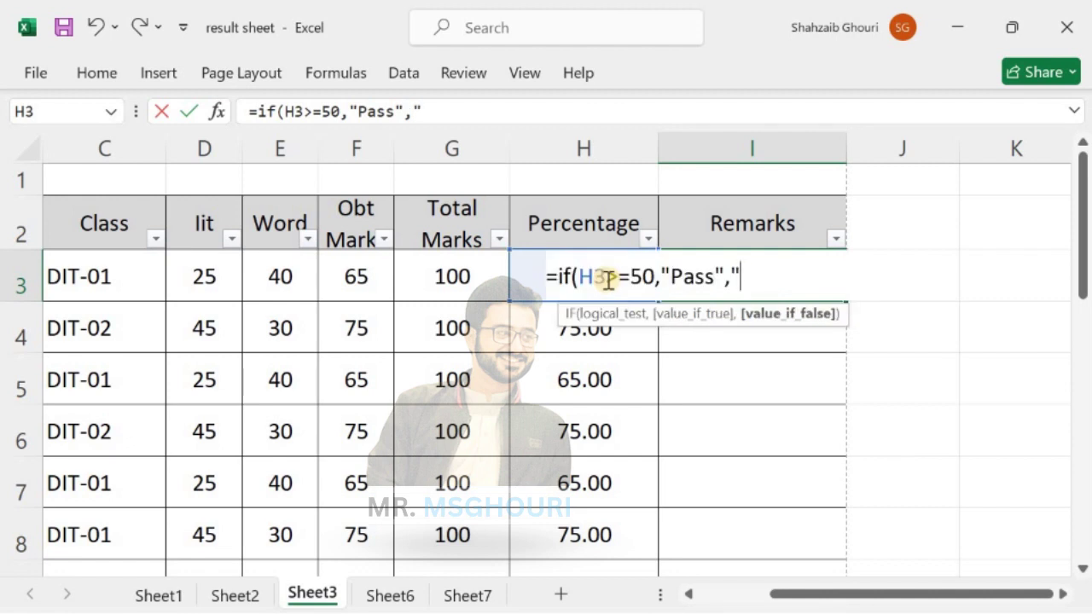
text(Fail")
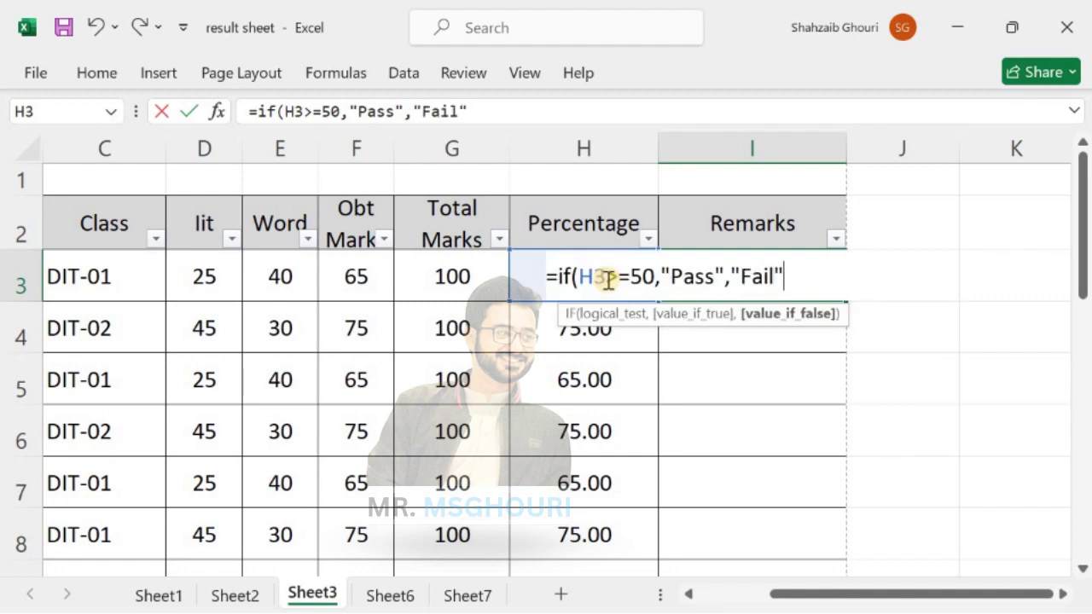
text())
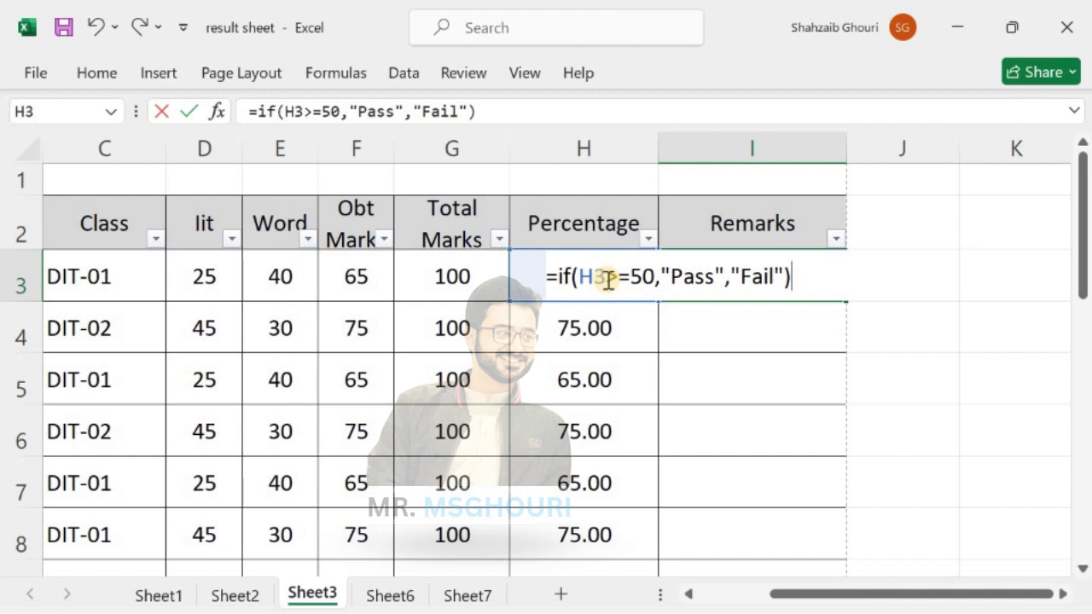
key(Return)
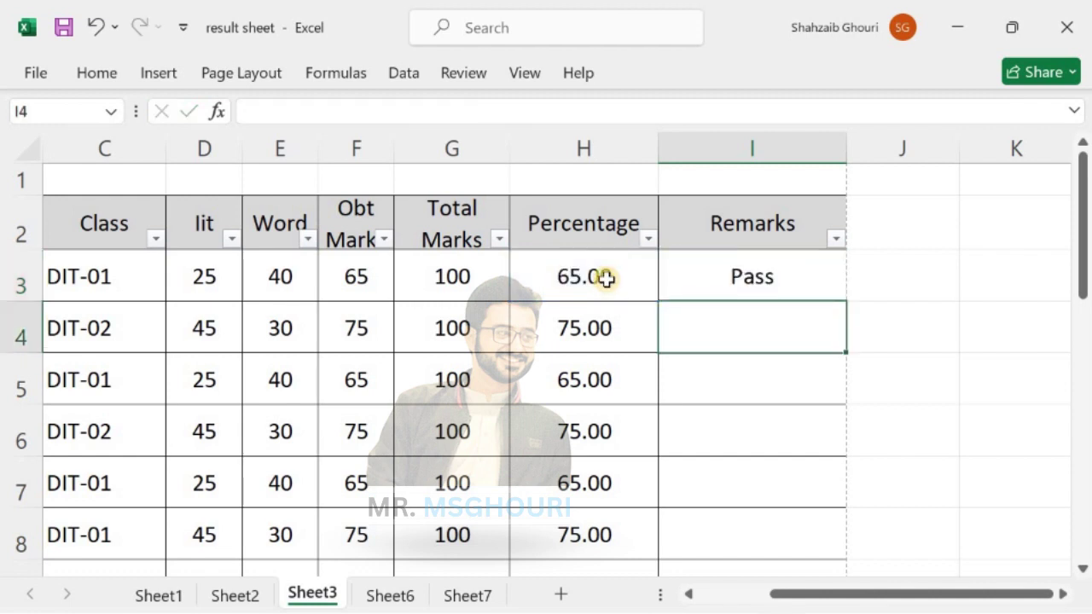
- Set the first student's Word mark in E3 to 25 and check the Remarks result in I3
click(695, 276)
click(452, 284)
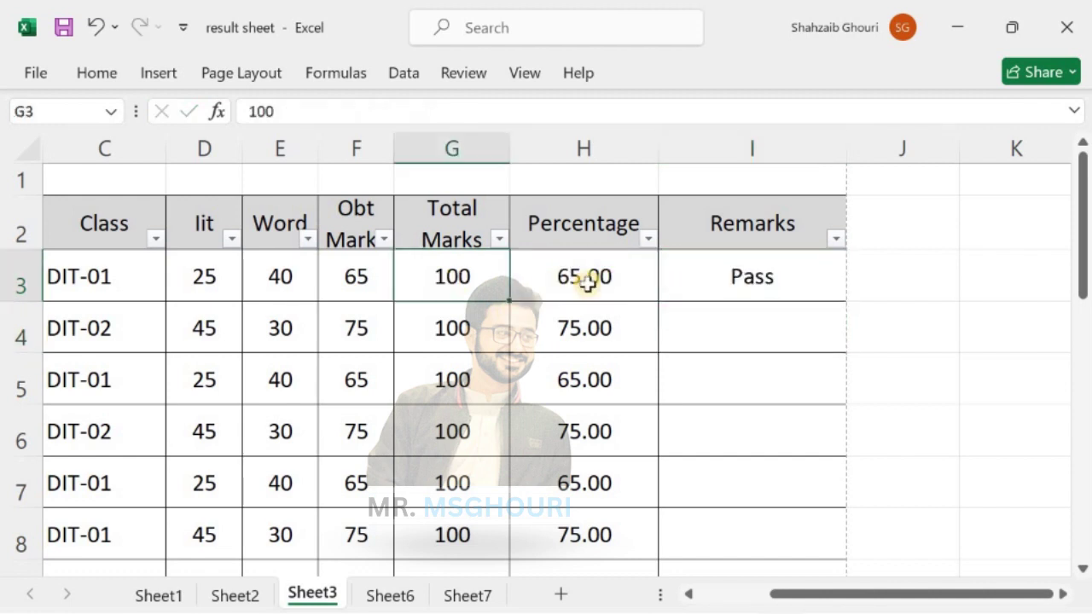
click(570, 280)
click(779, 284)
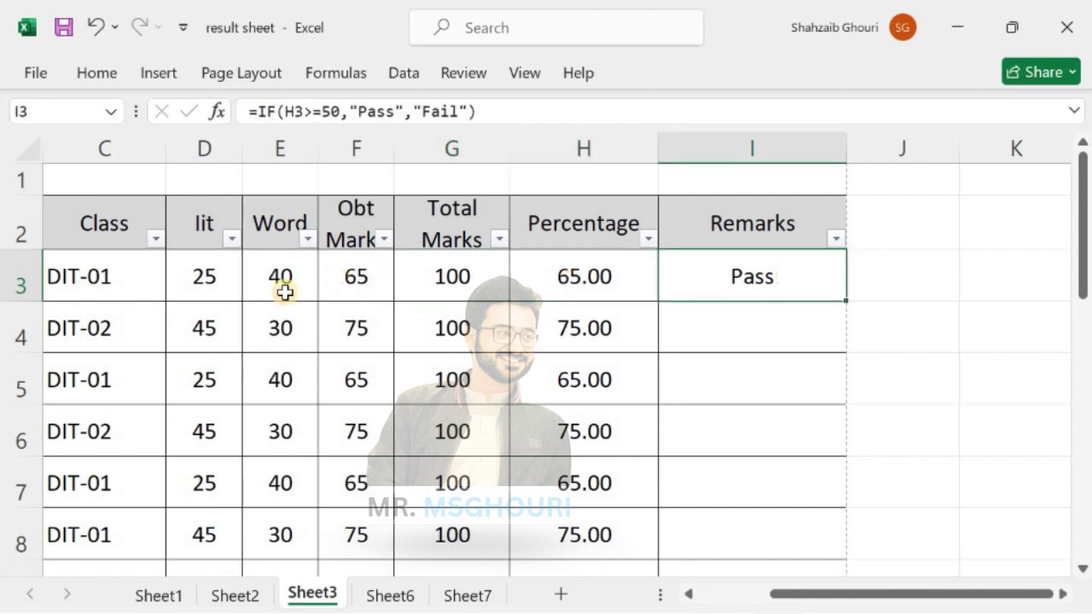
click(281, 273)
text(25)
key(Return)
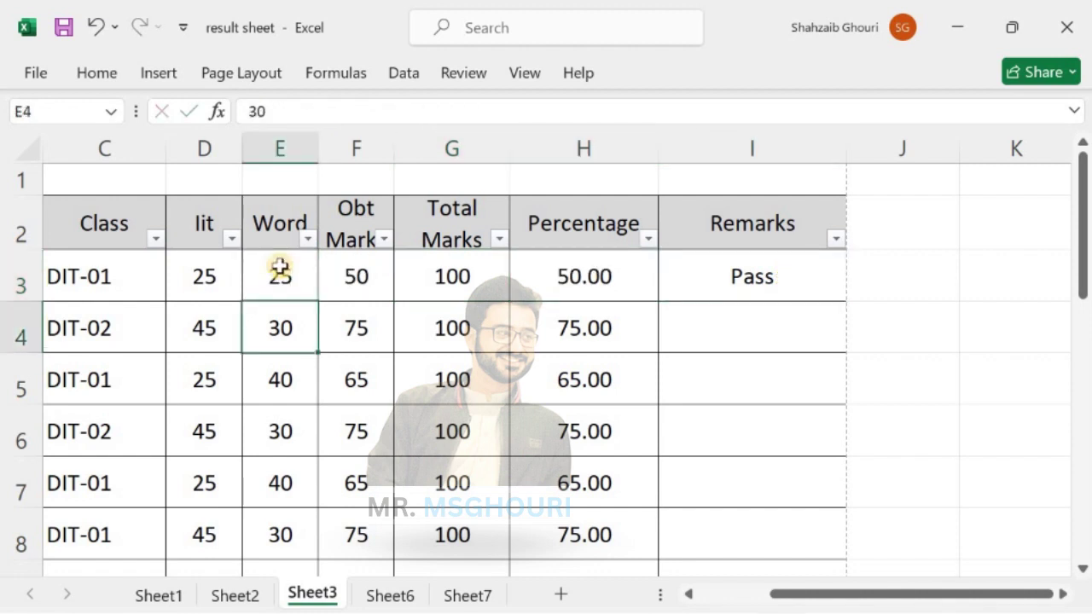
click(799, 276)
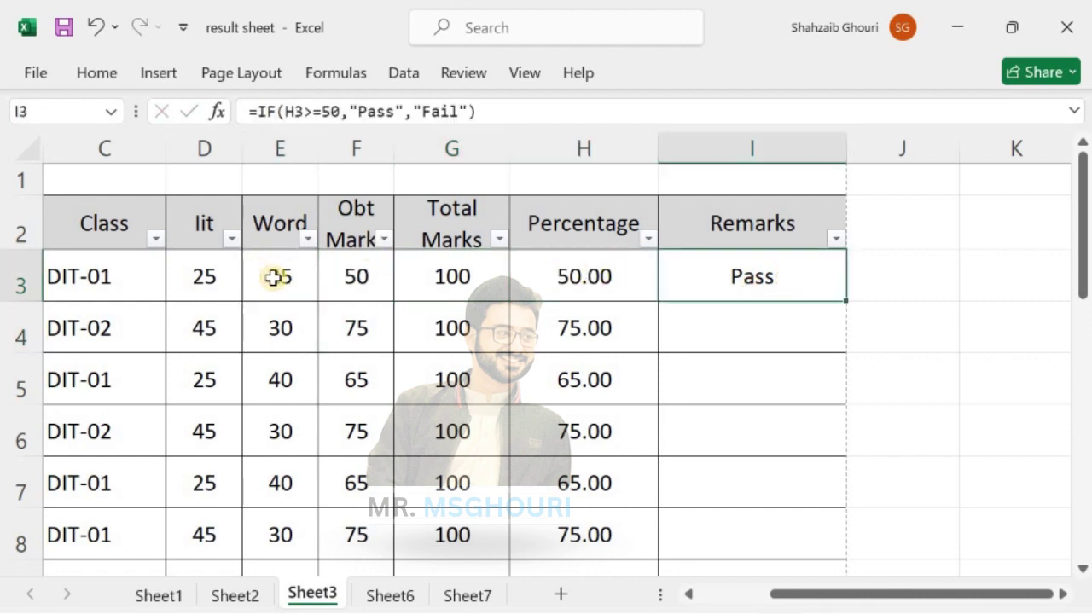
- Set the first student's Word mark in E3 to 24 and check the obtained marks in F3
click(271, 276)
text(24)
key(Return)
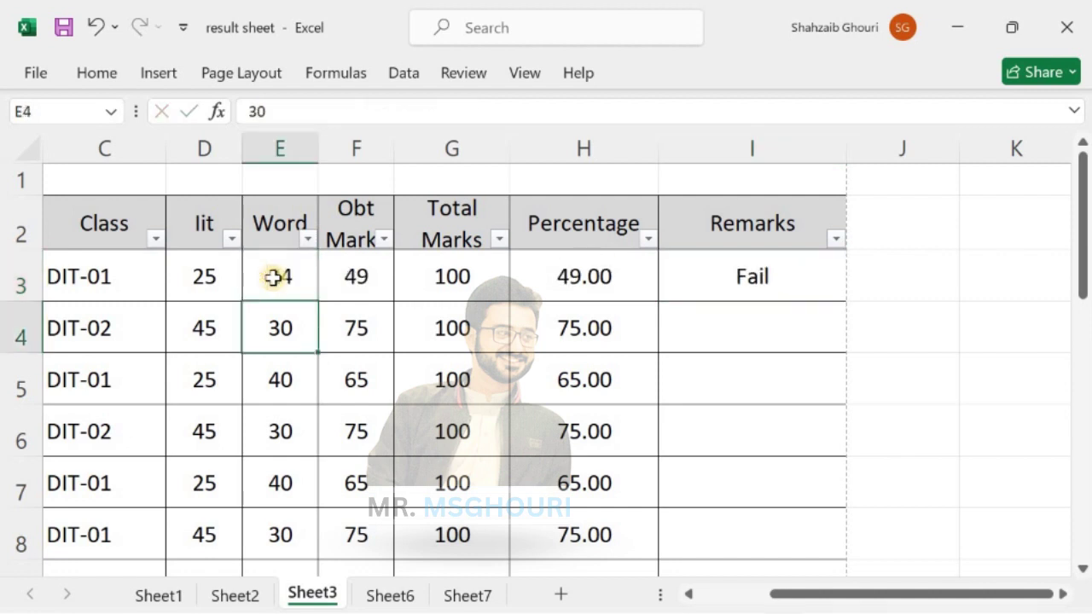
click(363, 280)
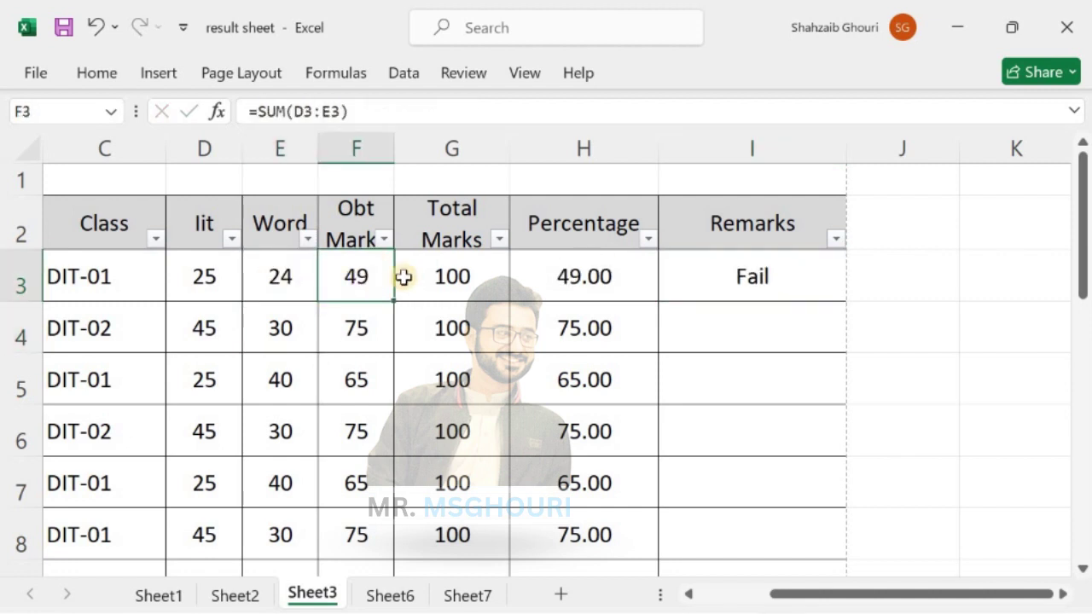
- Fill the Remarks formula from I3 down through the remaining student rows
click(770, 297)
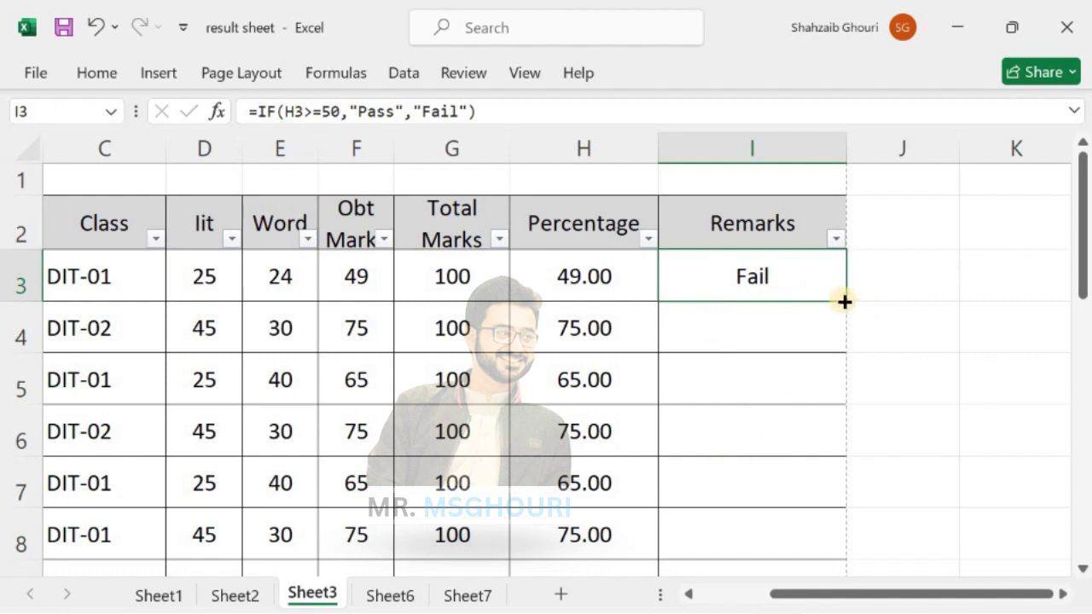
drag(847, 302, 777, 453)
scroll(821, 378, up, 5)
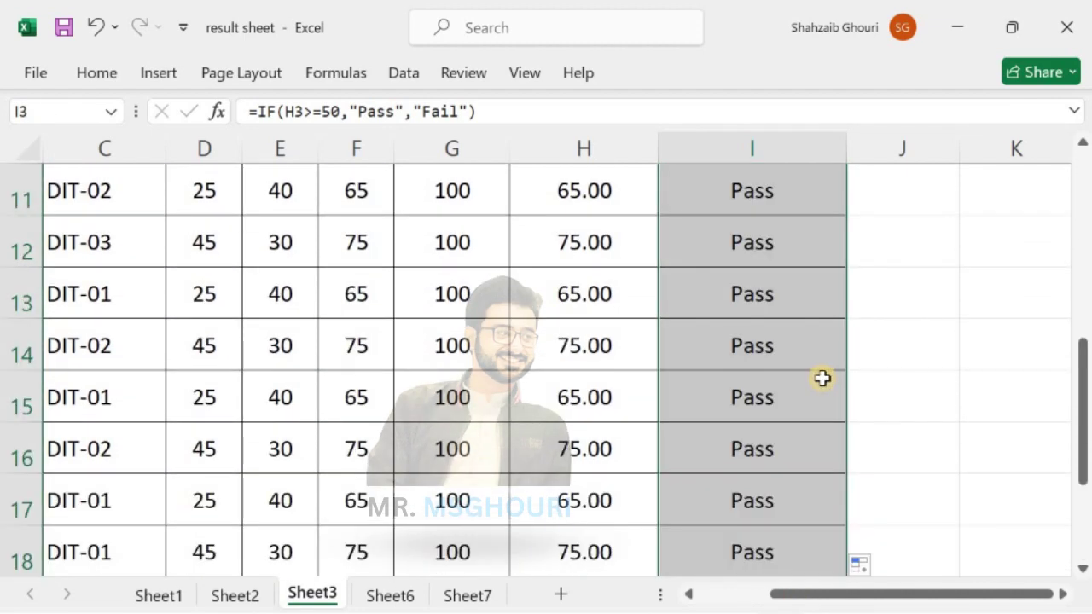
- Set the second student's Word mark in E4 to 24 and Iit mark in D4 to 40
click(281, 296)
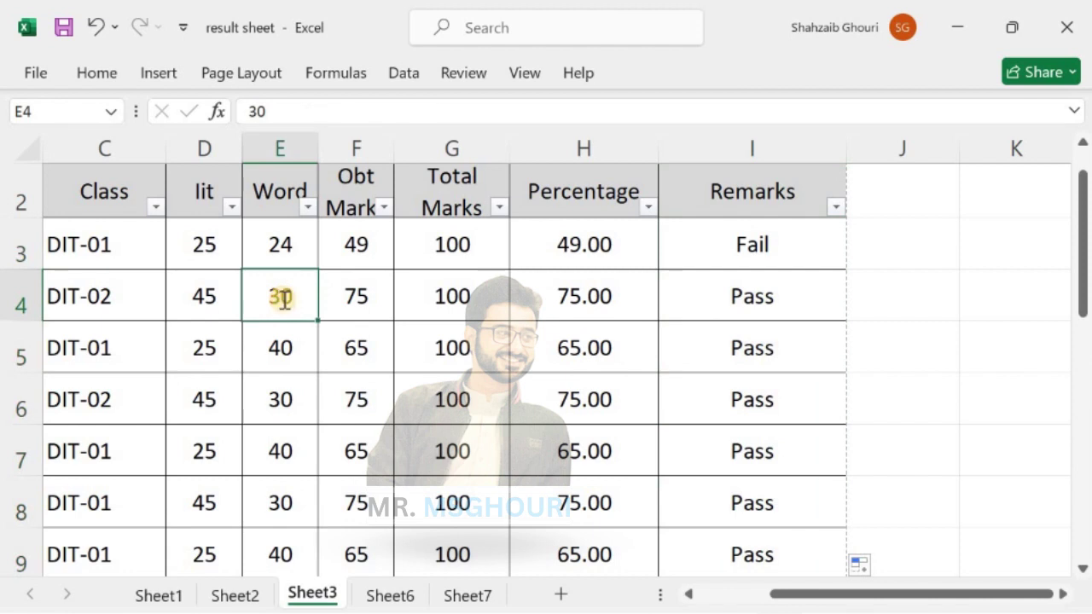
text(24)
key(Return)
click(215, 294)
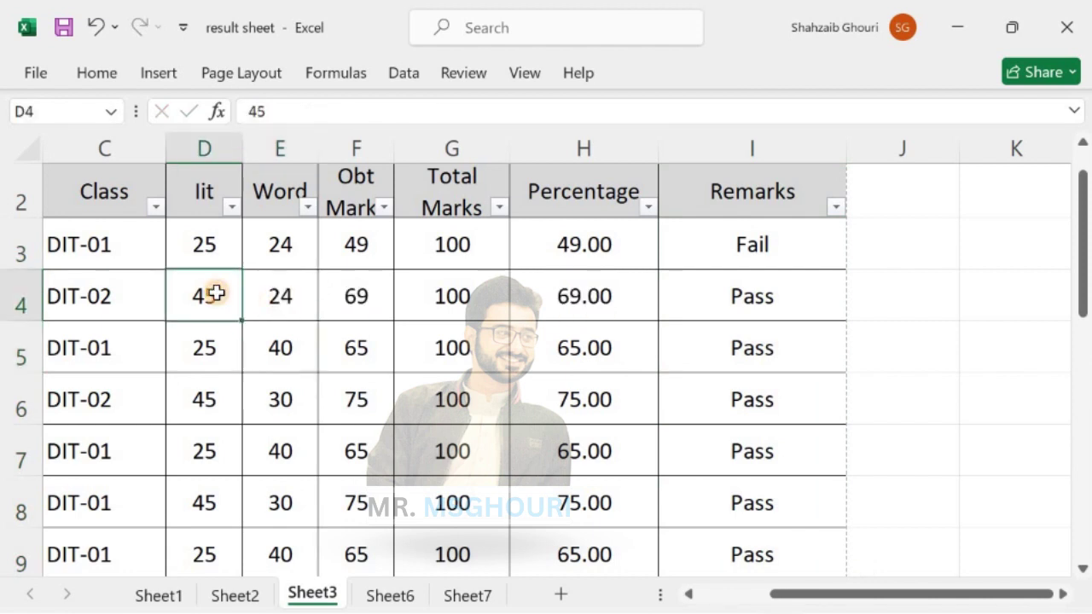
text(4)
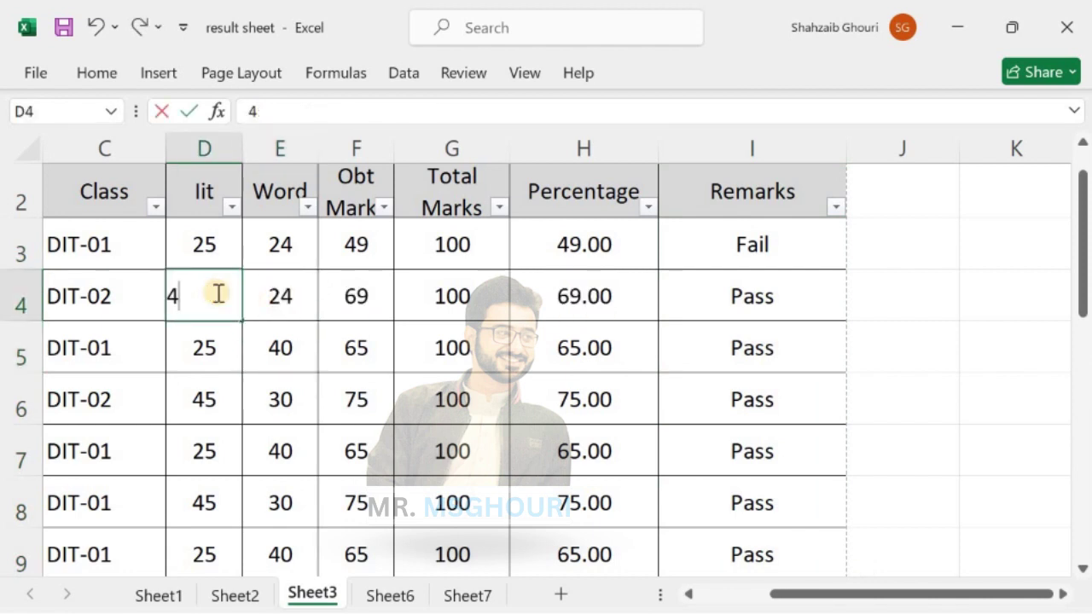
text(0)
key(Return)
- Set the second student's Iit mark in D4 and Word mark in E4 to 20 each, and check the Remarks in I4
click(212, 292)
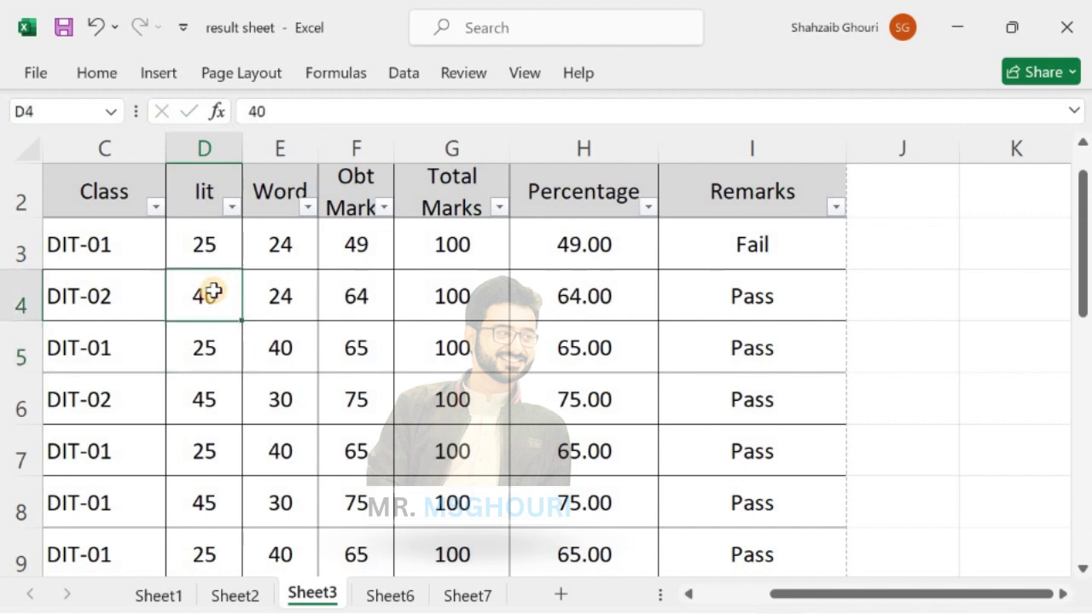
text(20)
key(Return)
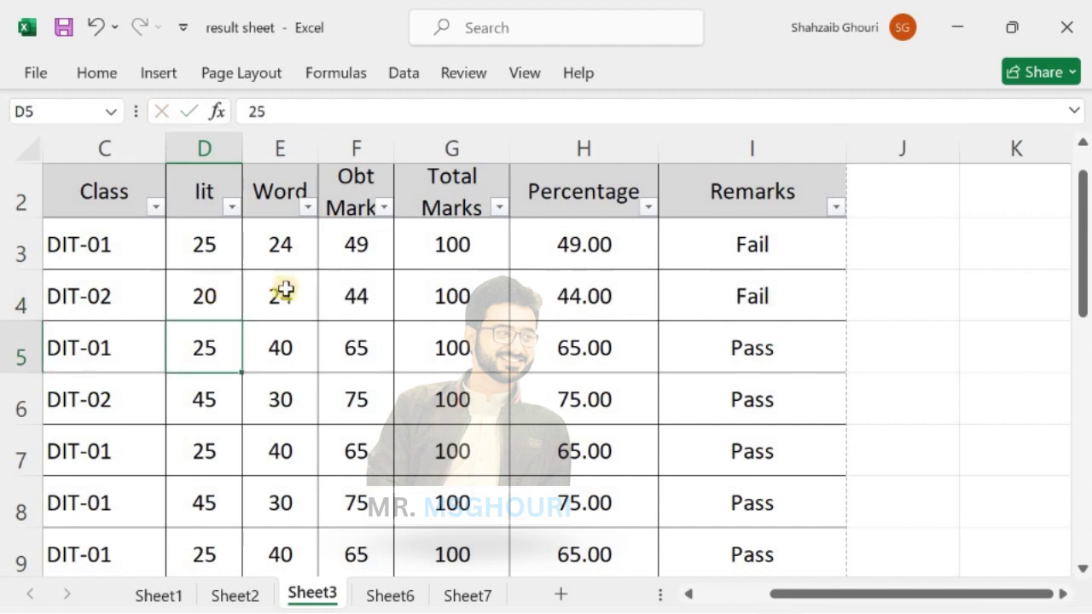
click(284, 290)
text(20)
key(Return)
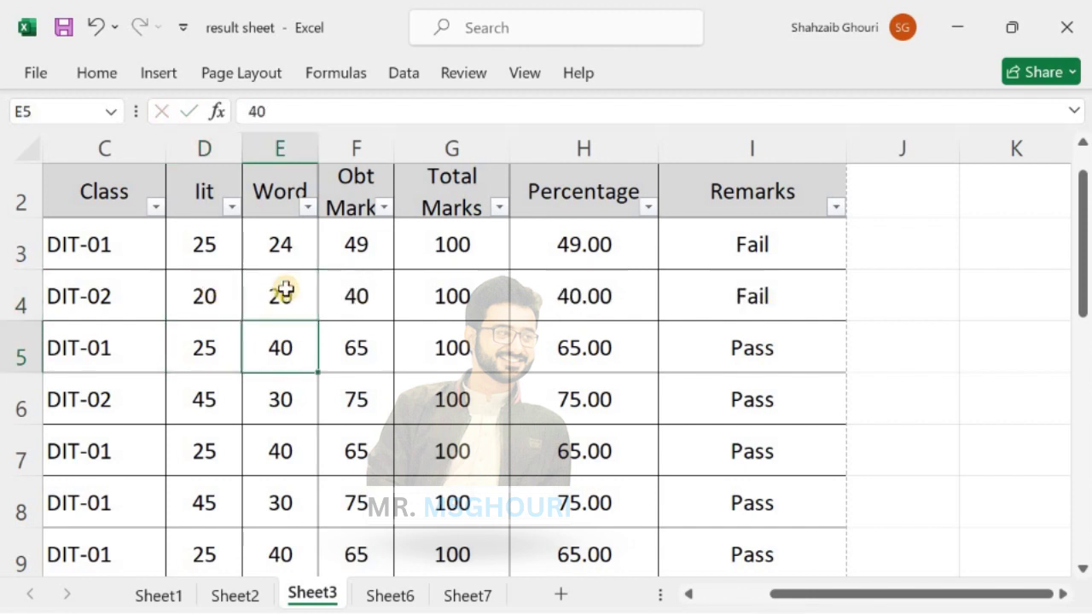
click(676, 291)
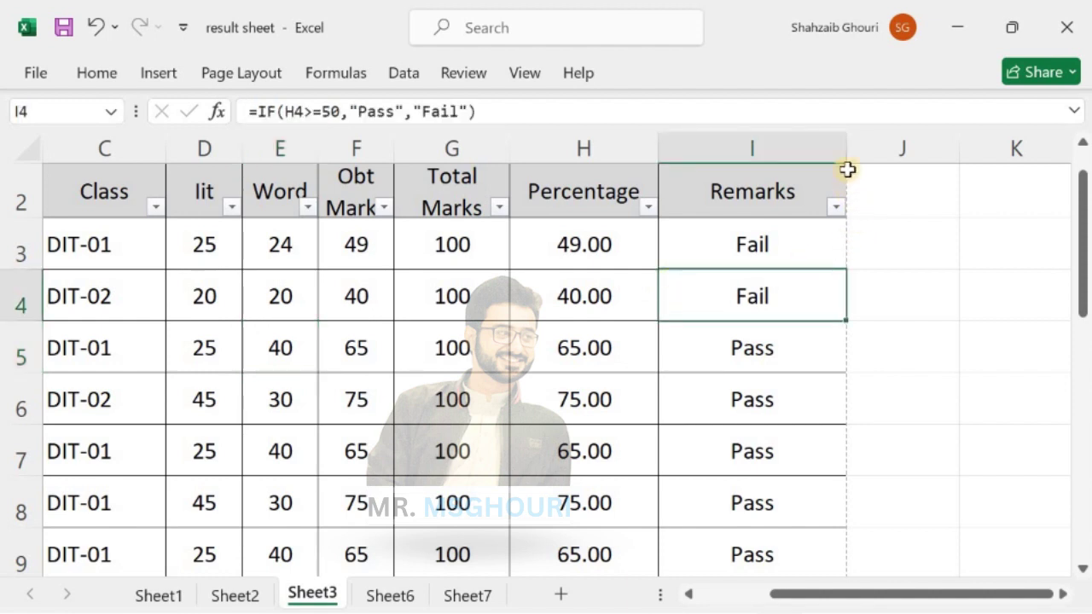
- Add the header Grade in J2 and autofit the width of the Remarks column
click(877, 213)
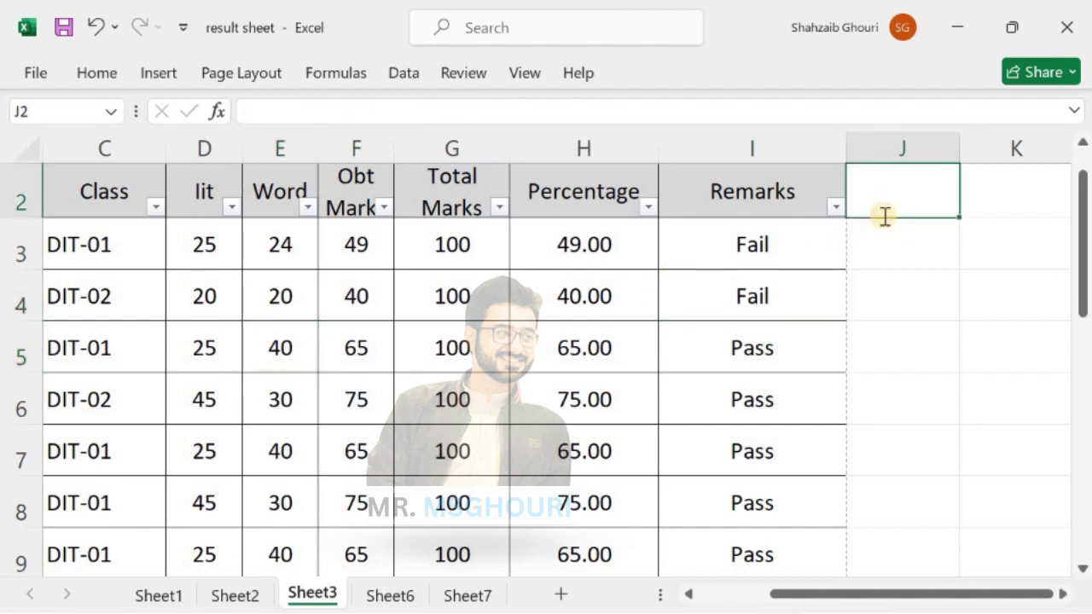
text(Grade)
key(Return)
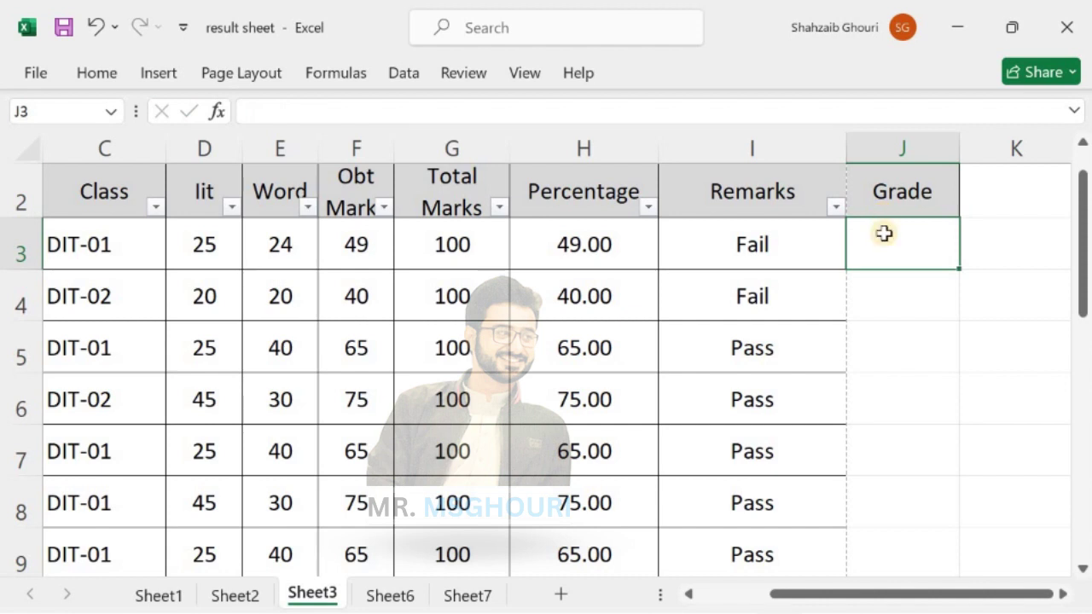
double_click(844, 150)
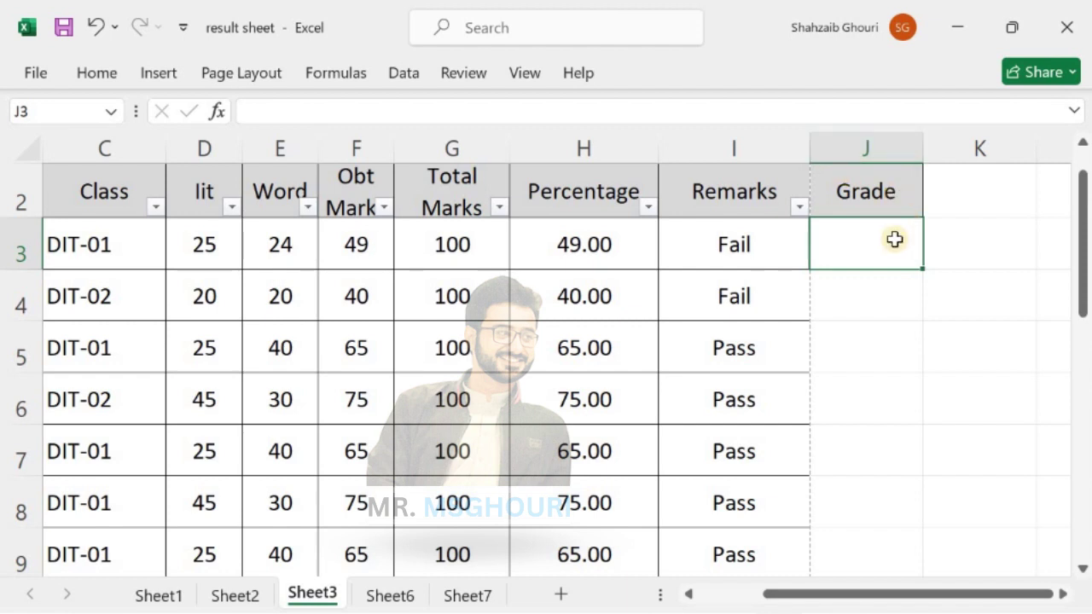
- Start an IF formula in J3 that returns "A1" when the percentage in H3 is >=80
text(=)
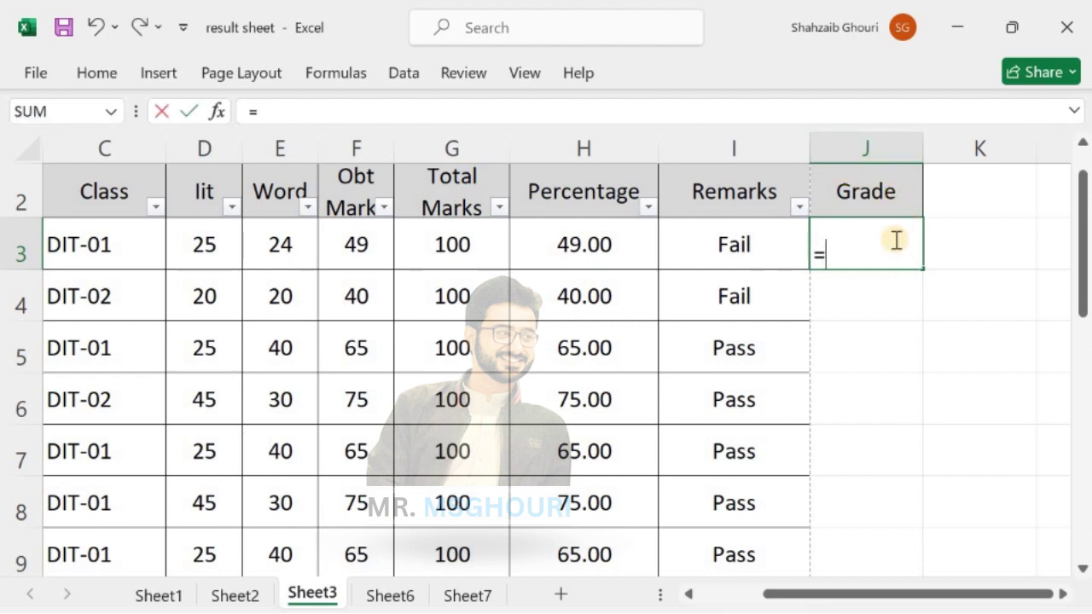
key(BackSpace)
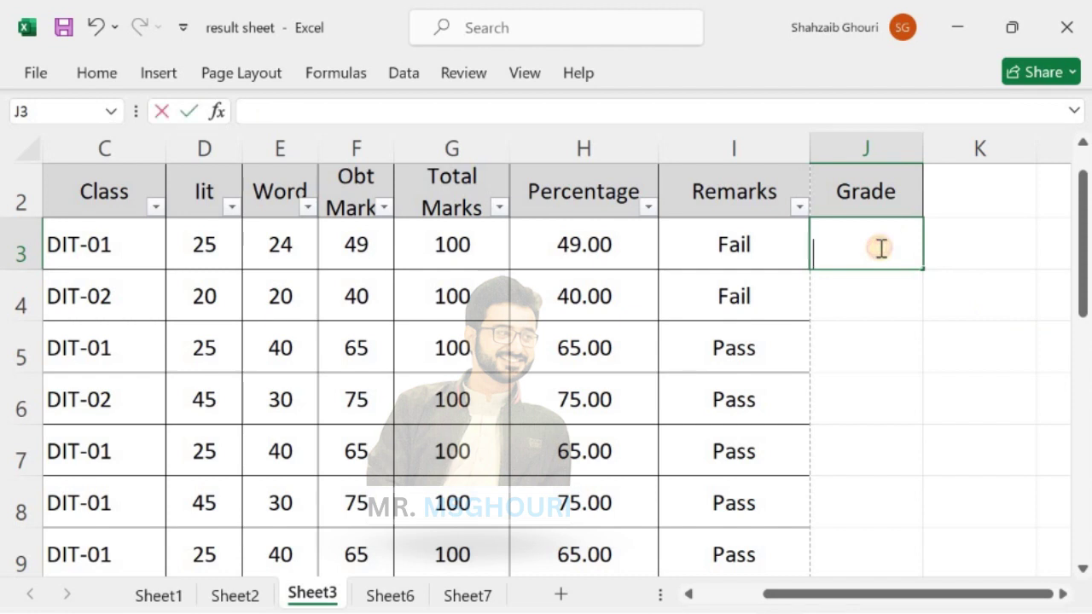
text(=)
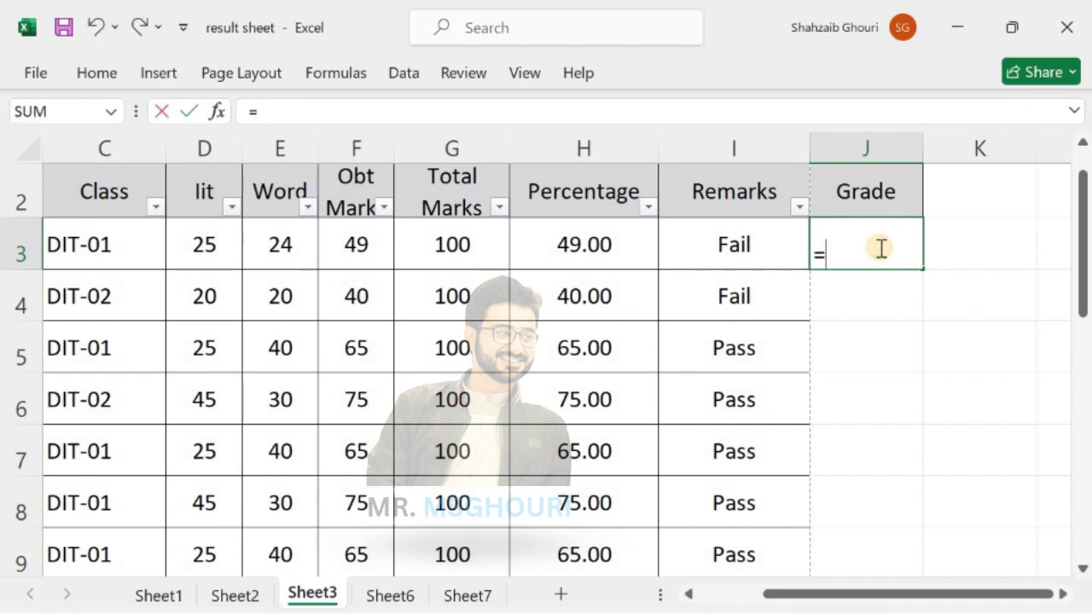
text(if()
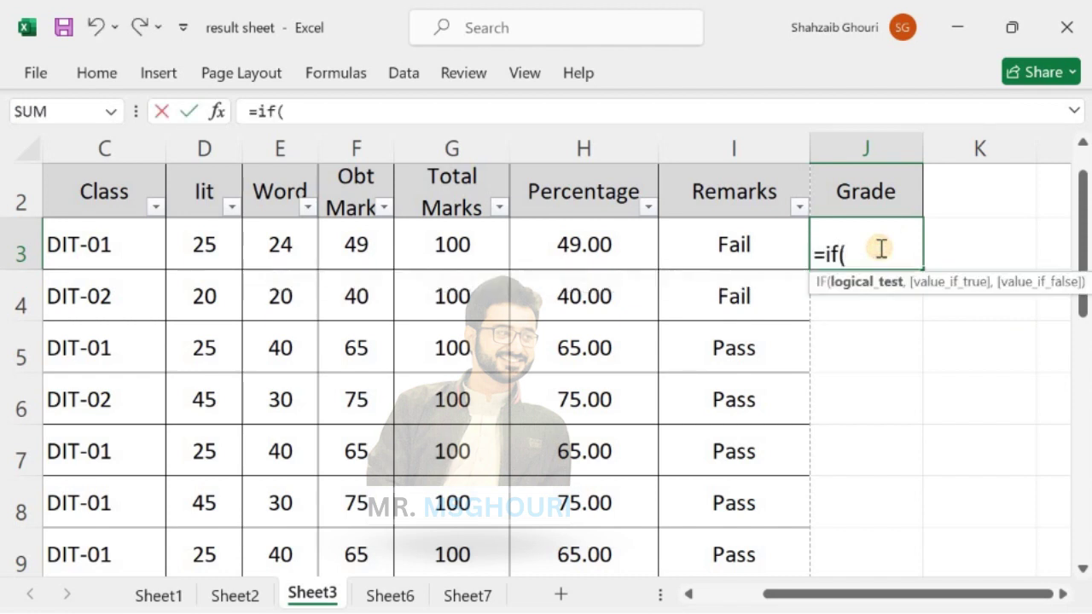
click(630, 257)
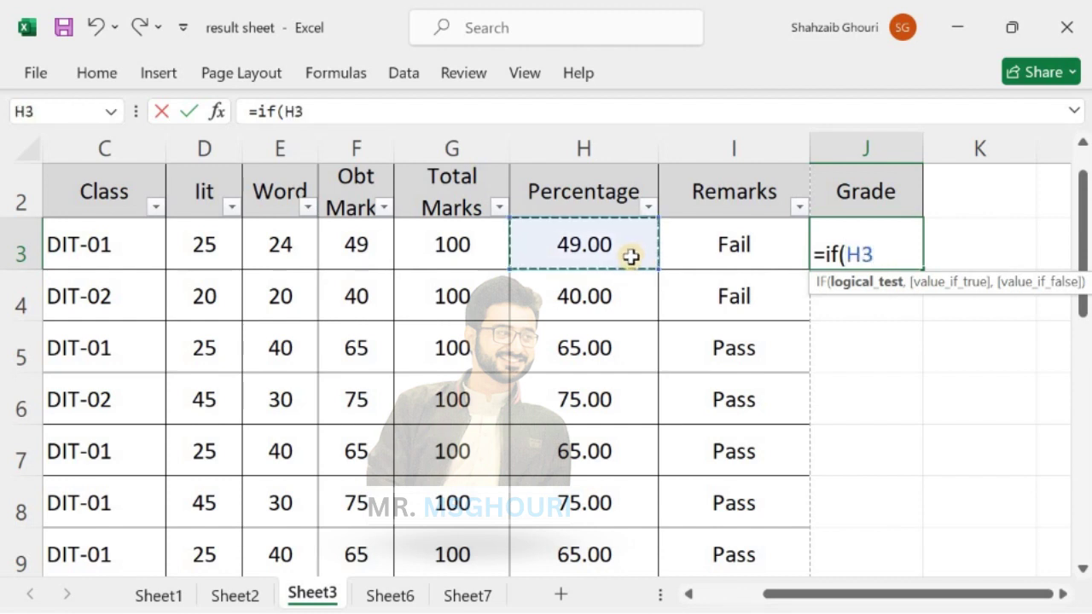
text(>=)
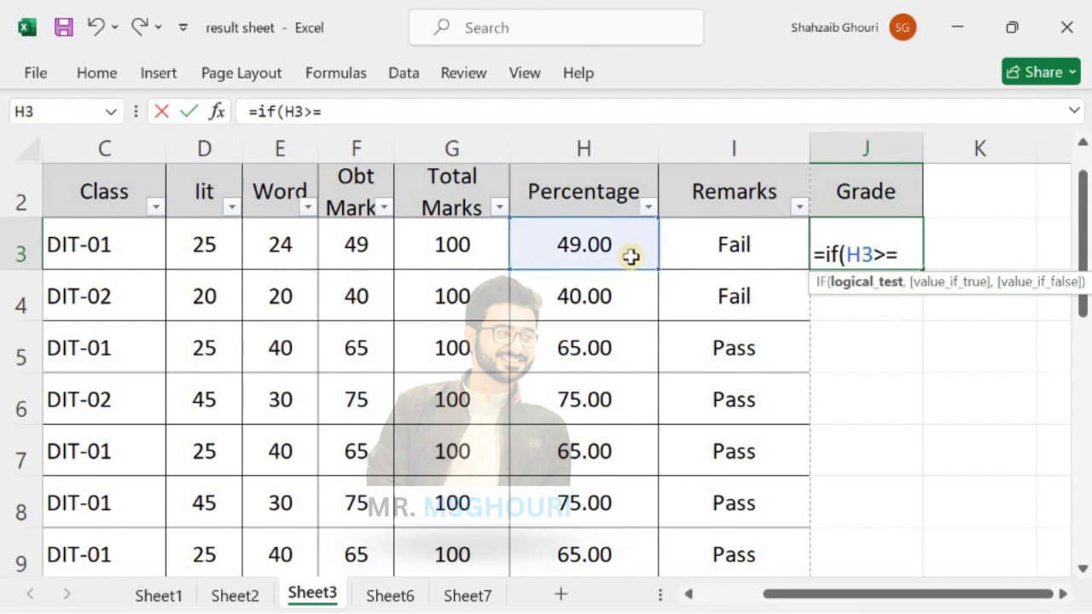
text(5)
key(BackSpace)
text(80,)
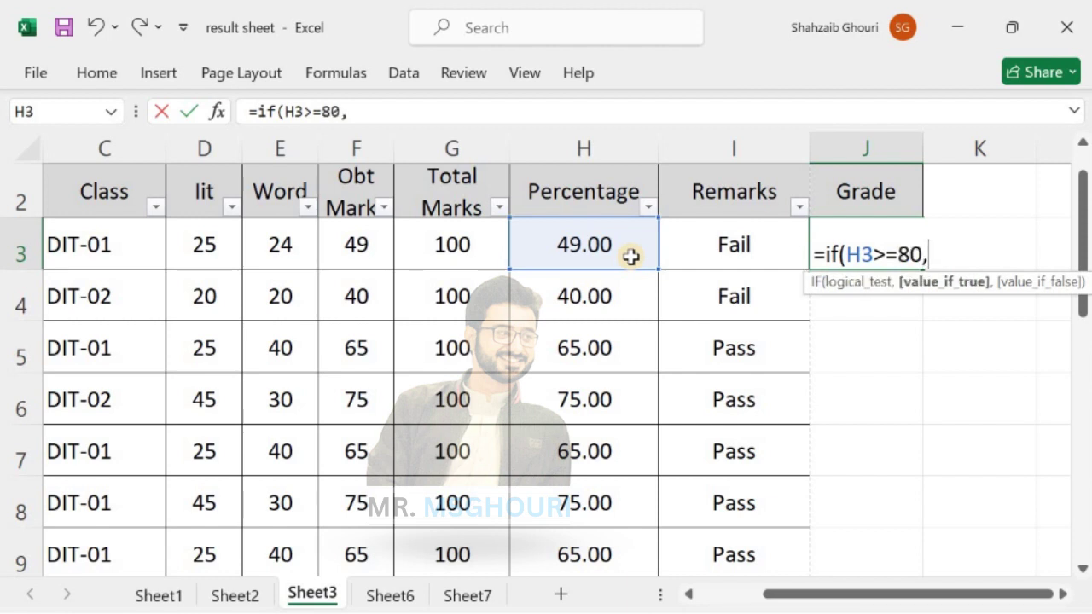
text("A1")
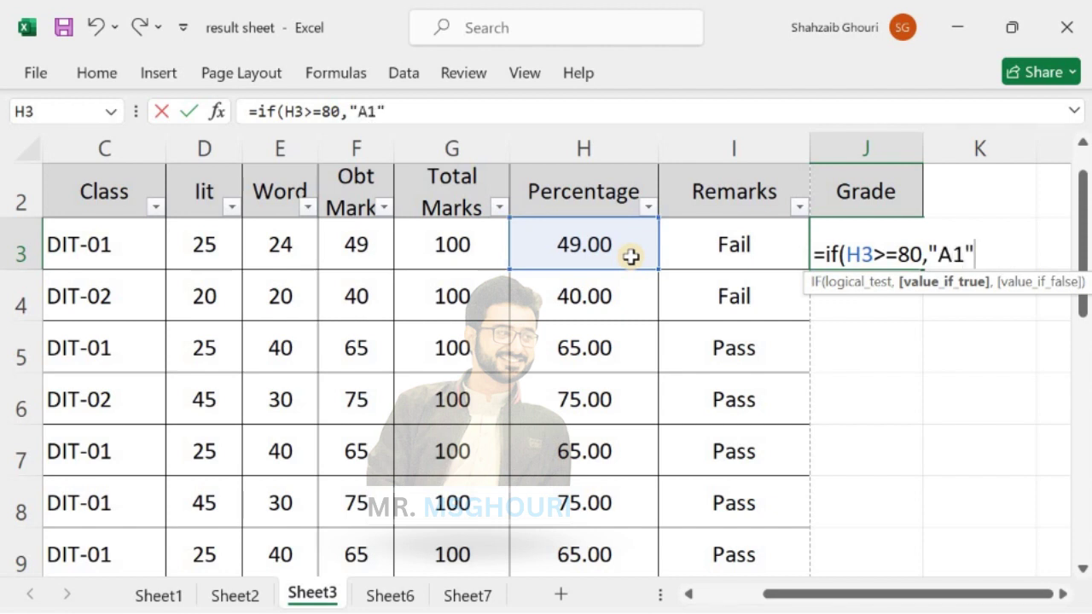
- Nest a second IF in the J3 formula that returns "A" when H3 is >=70, and open a third IF
text(,if)
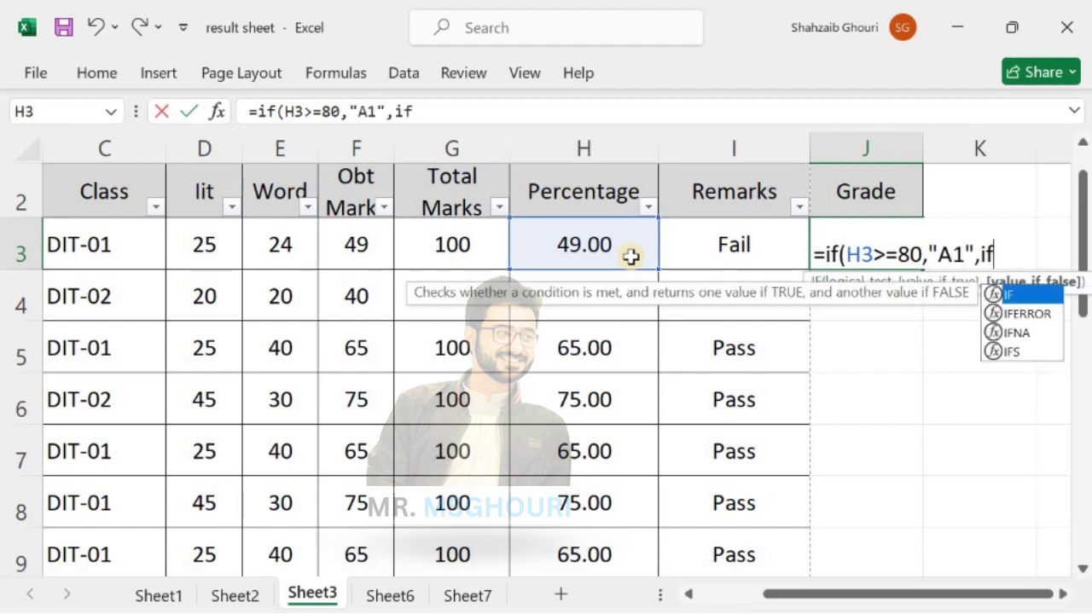
text(()
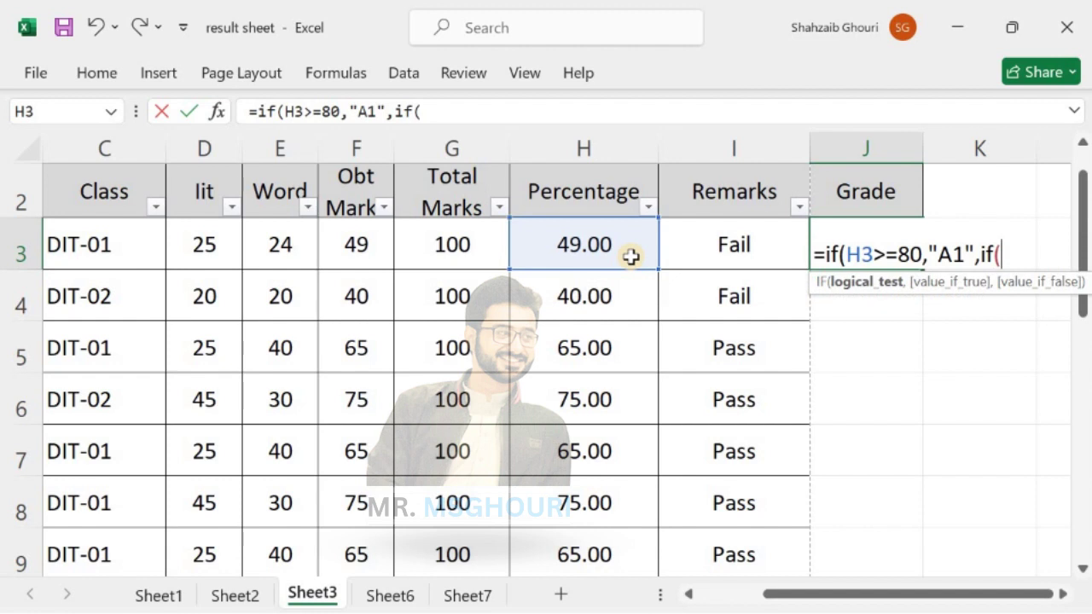
click(564, 242)
text(>=)
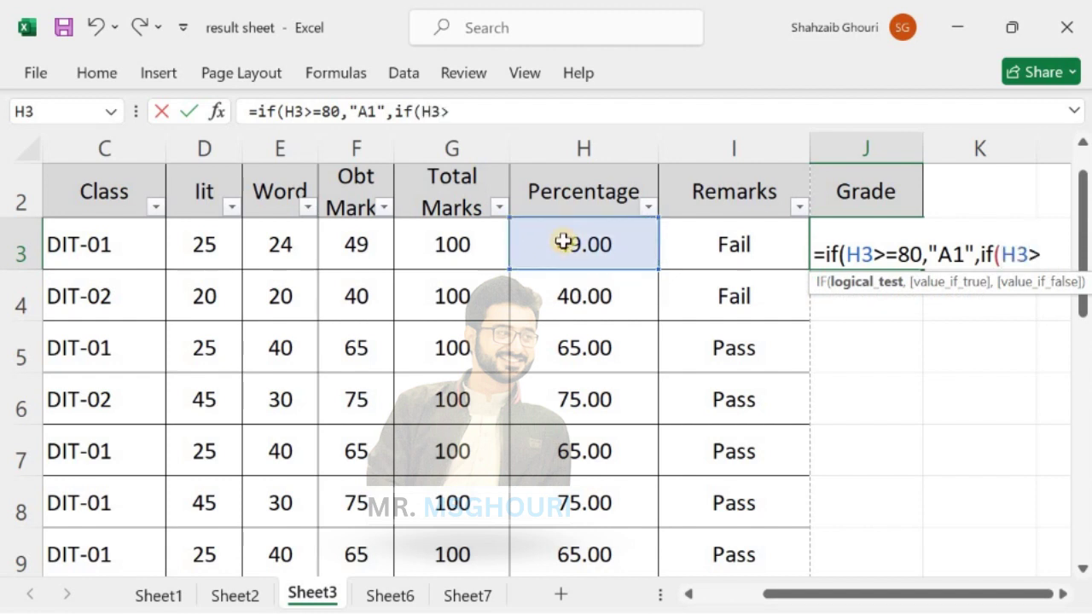
text(70)
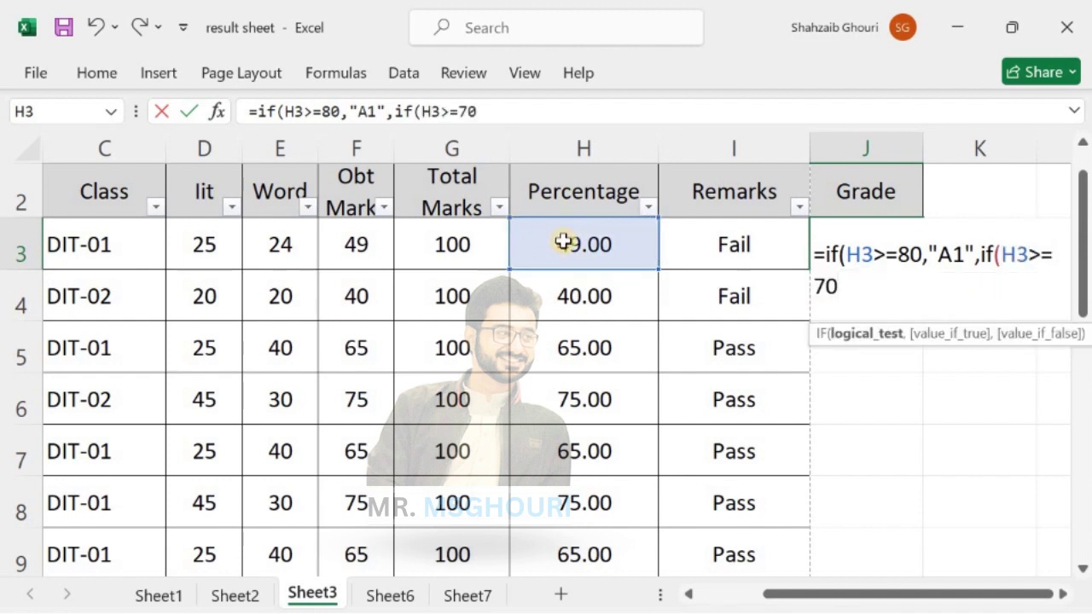
text(,"A)
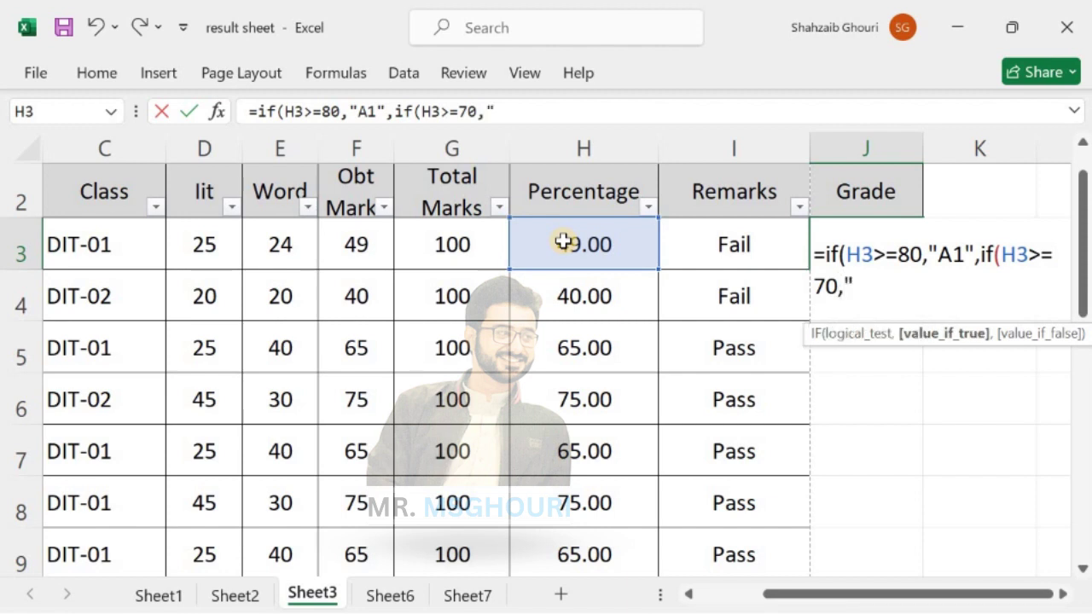
text(",if()
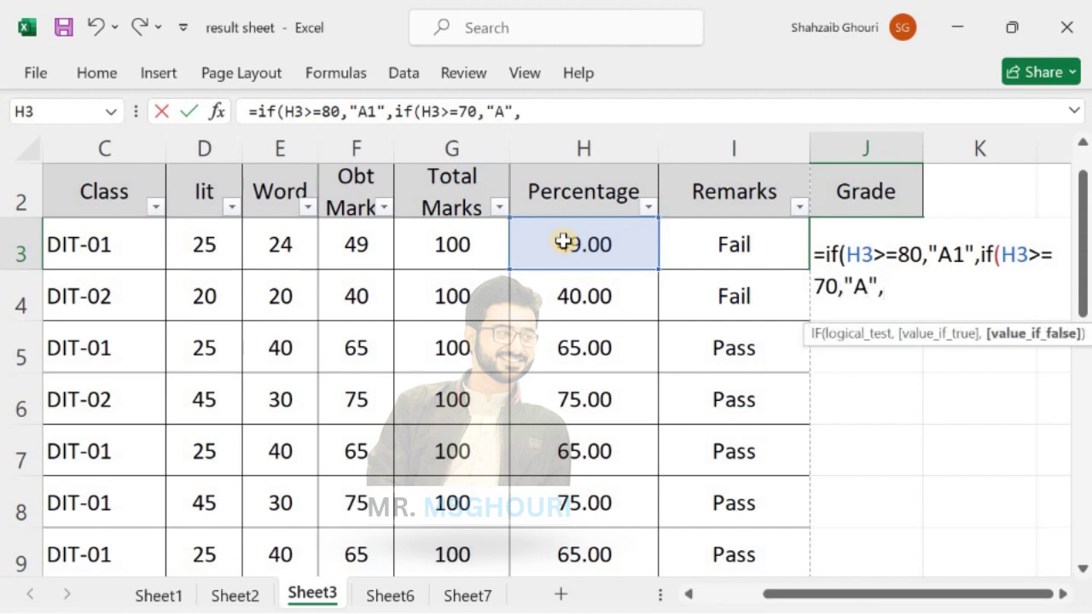
- Complete the third IF's test as H3>=60 with the result "B" in the J3 formula
click(563, 243)
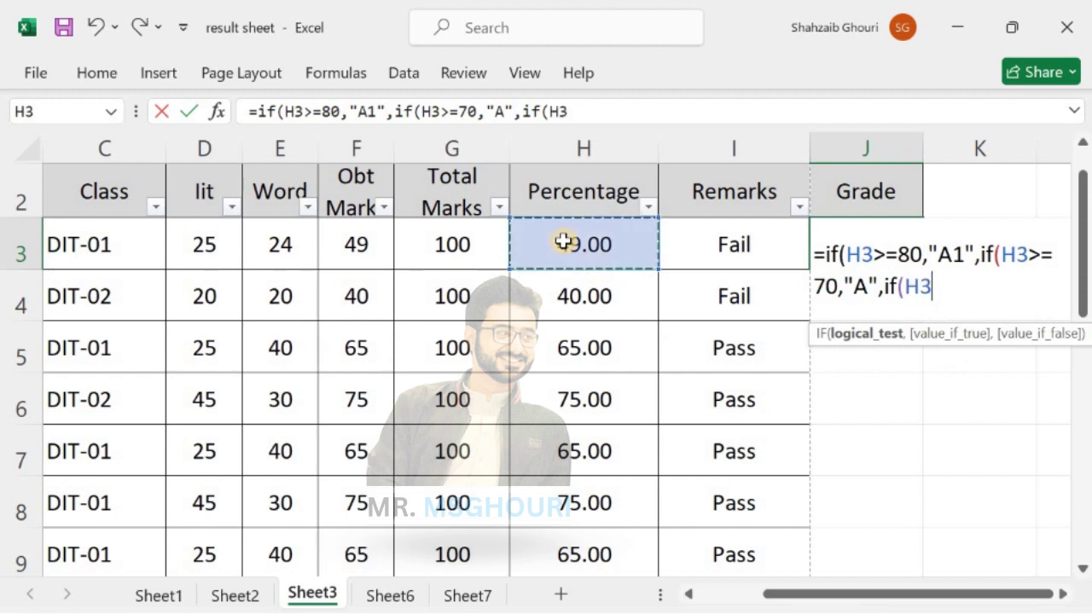
text(>=6)
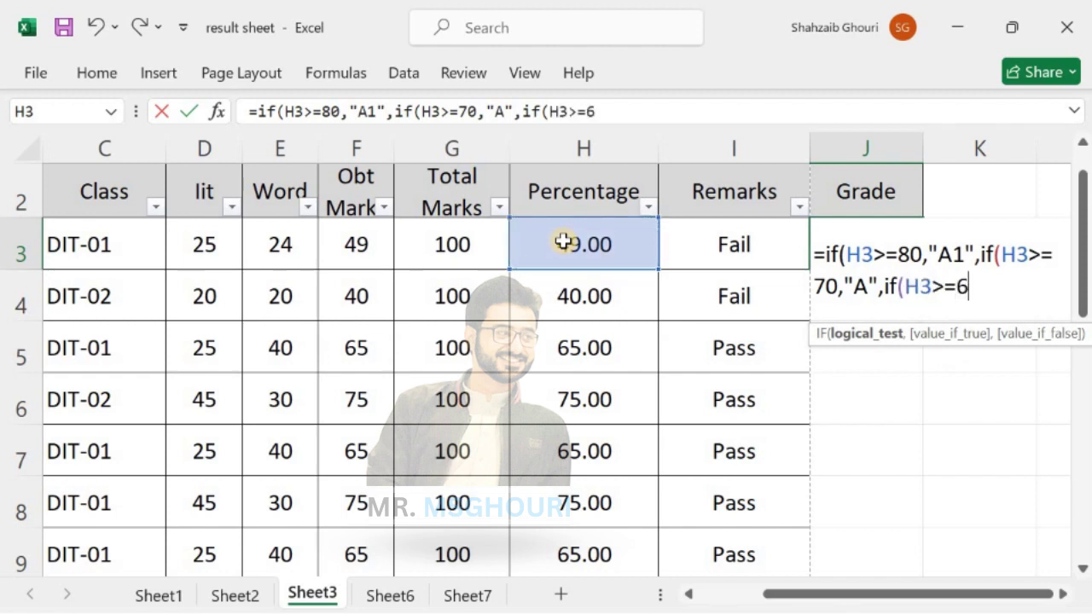
text(0,")
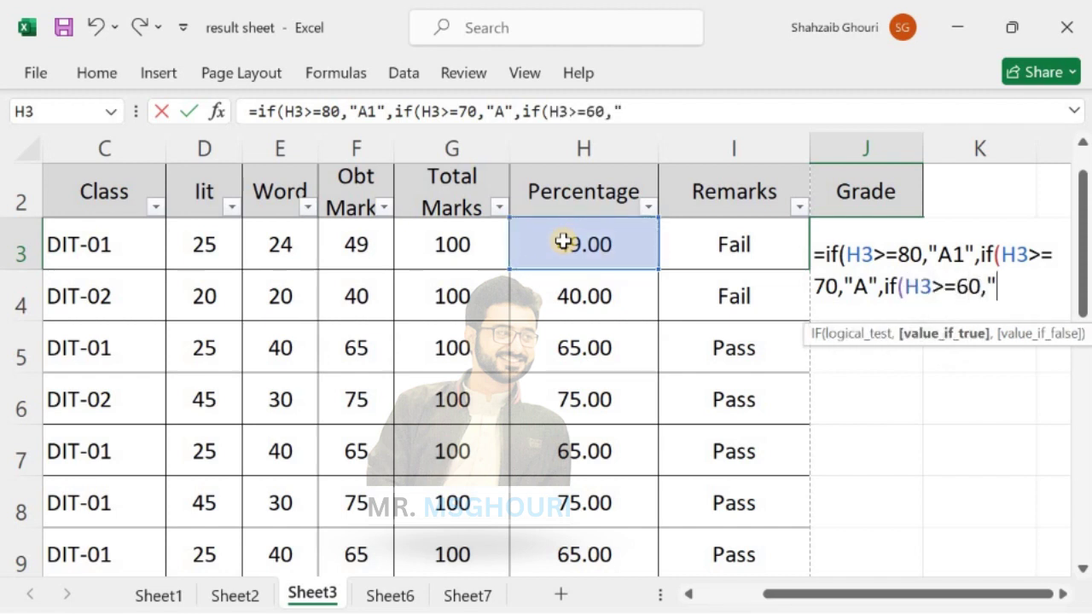
text(B",)
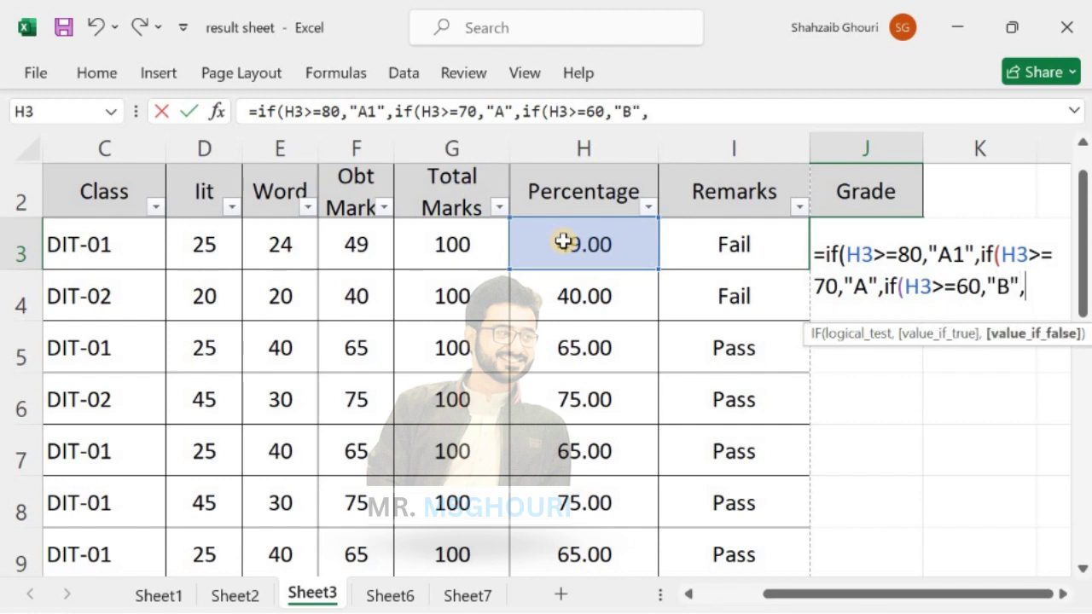
- Nest a fourth IF in the J3 formula that returns "C" when H3 is >=50
text(if()
click(563, 242)
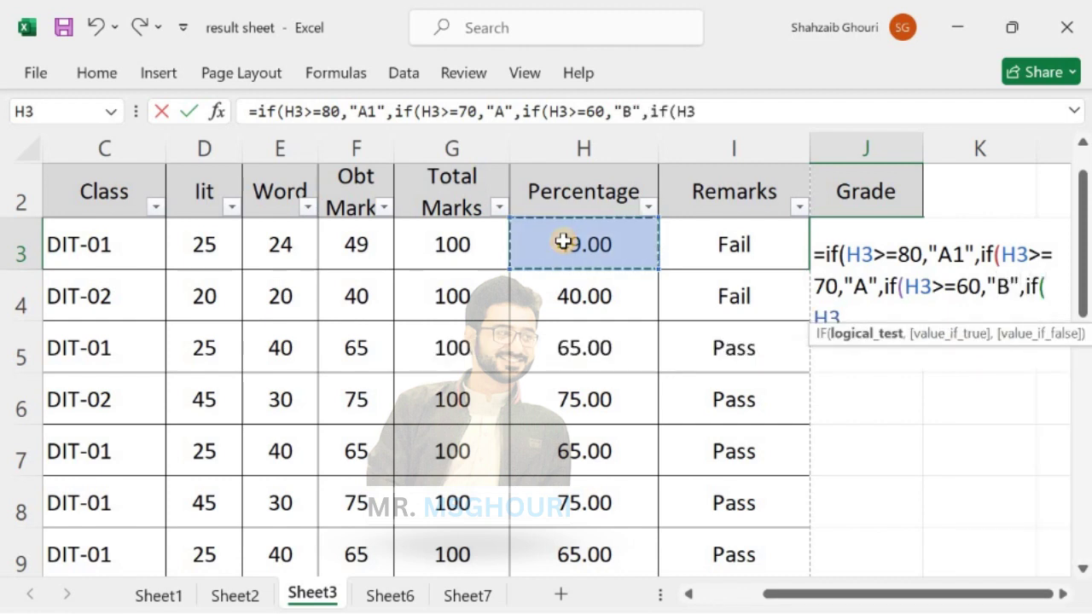
text(>=)
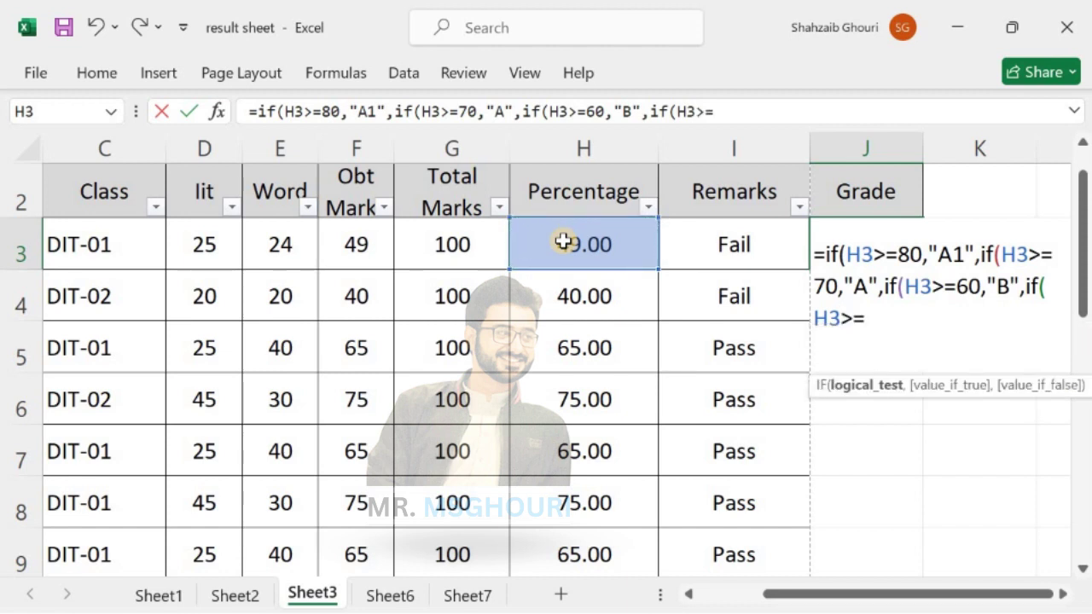
text(50)
text(,")
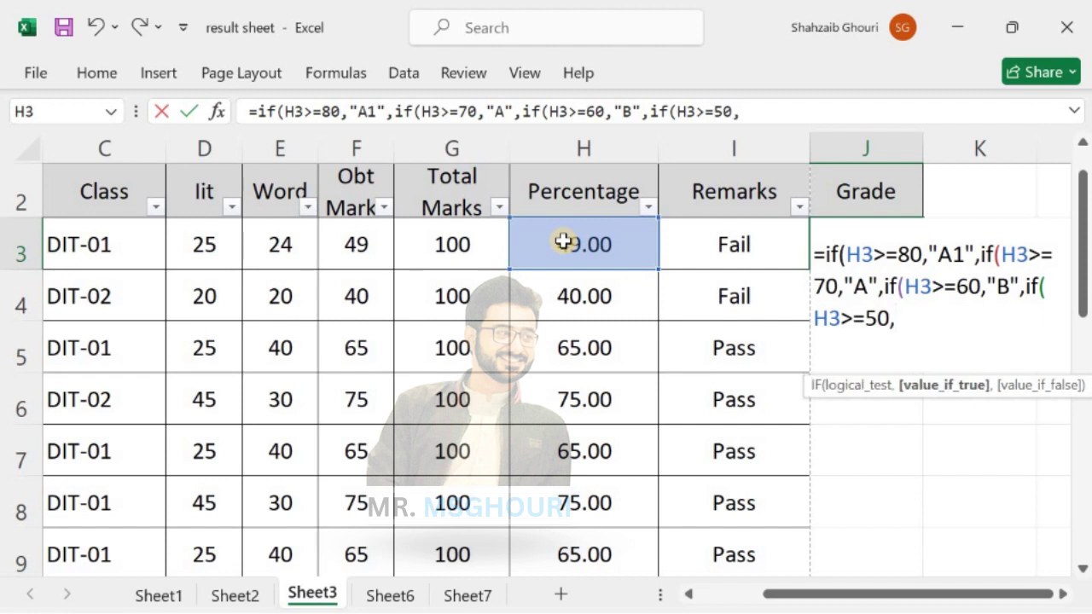
text(C",)
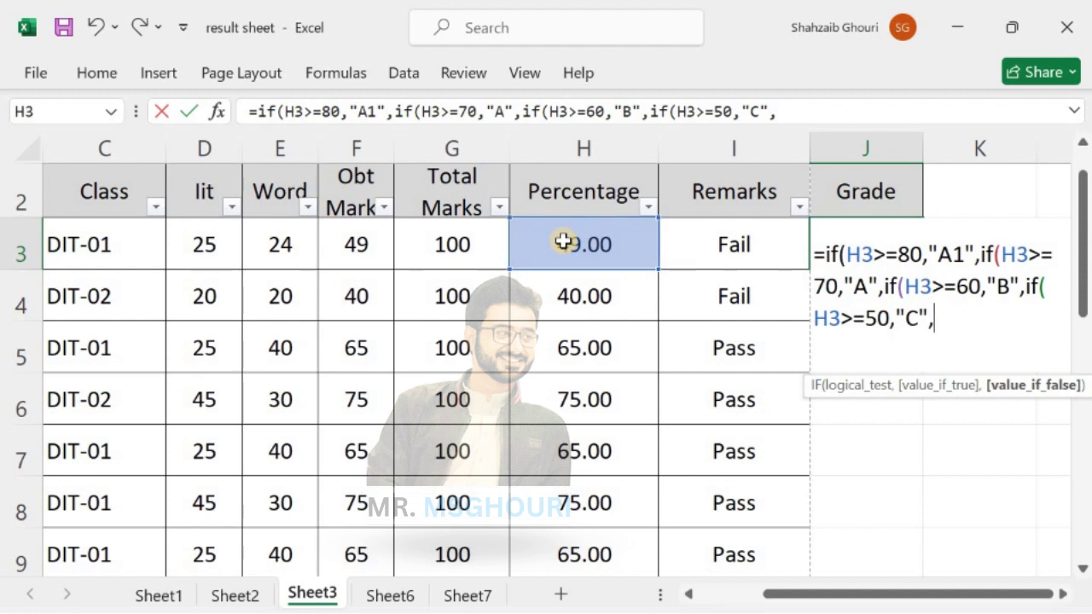
- Add "Fail" as the final false value, close all four IF parentheses and enter the Grade formula in J3
text(")
text(Fail))
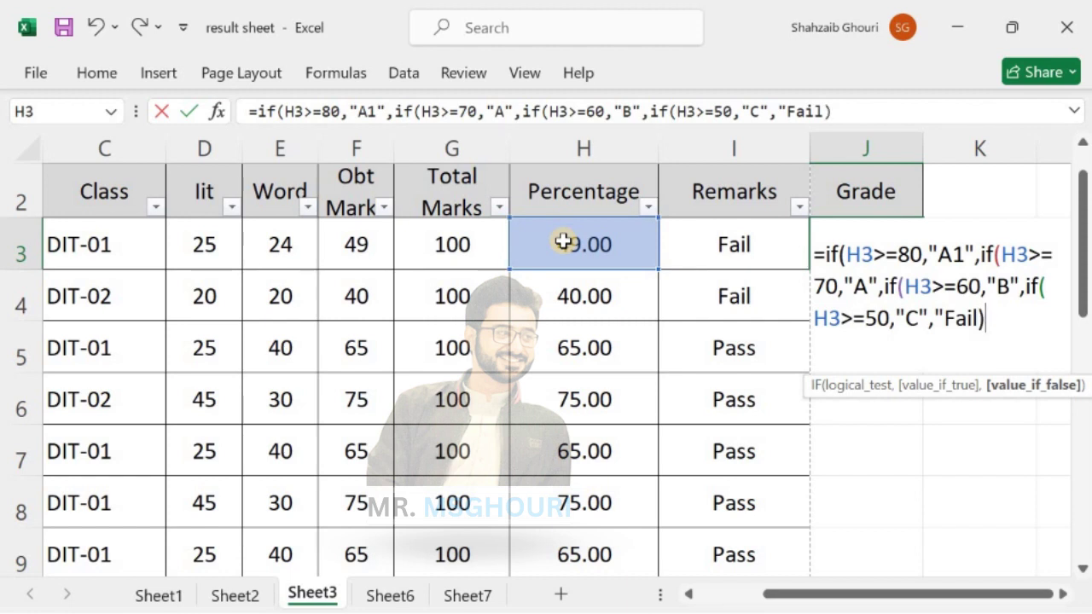
key(BackSpace)
text(")))))
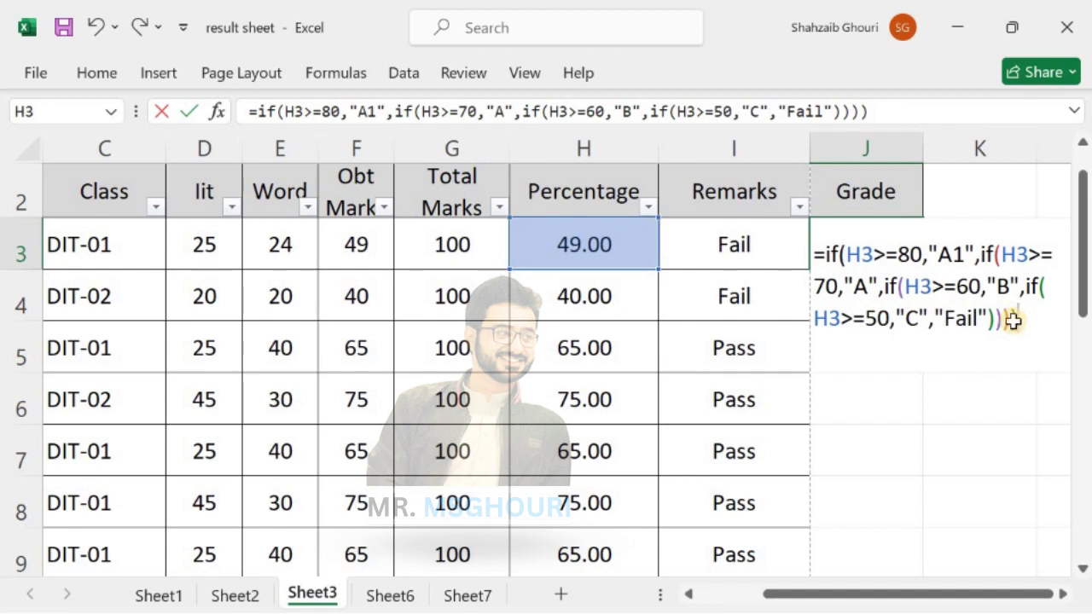
key(Return)
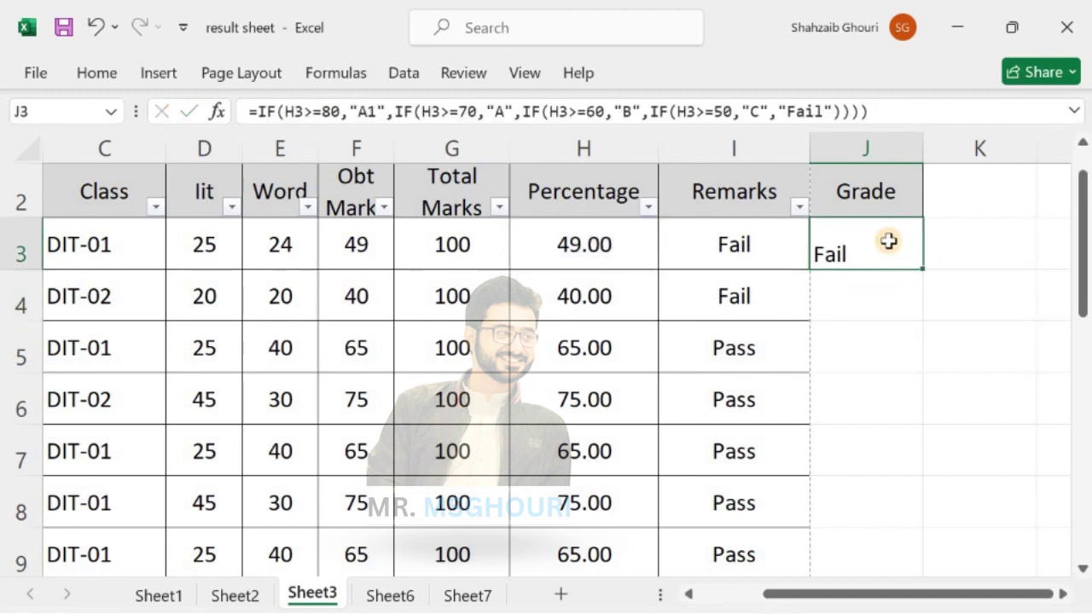
- Fill the Grade formula from J3 down through the remaining student rows and review the grades
click(364, 246)
click(919, 254)
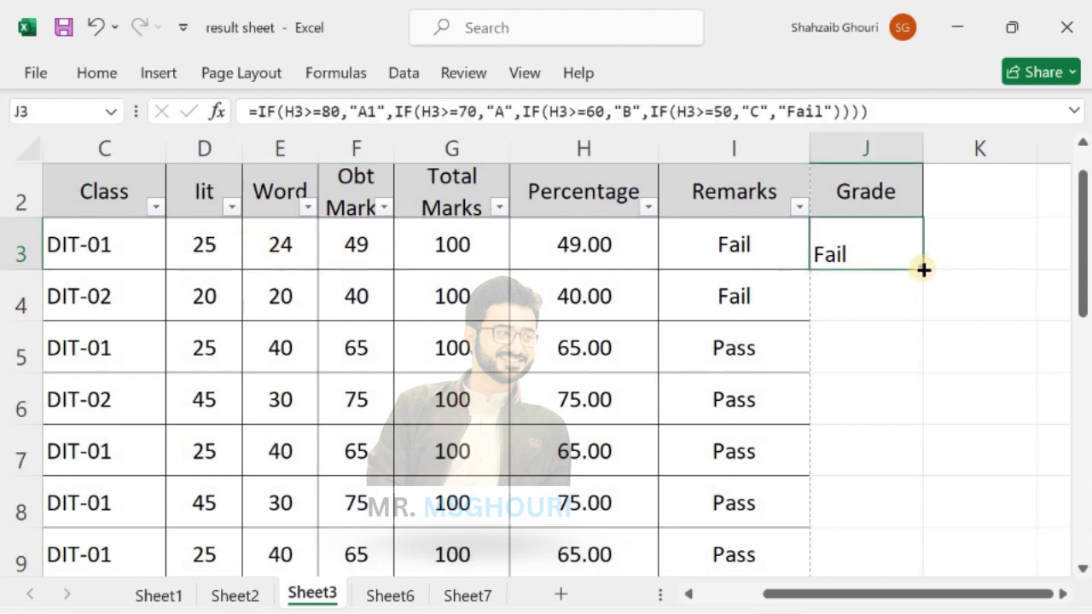
double_click(923, 269)
scroll(882, 332, down, 2)
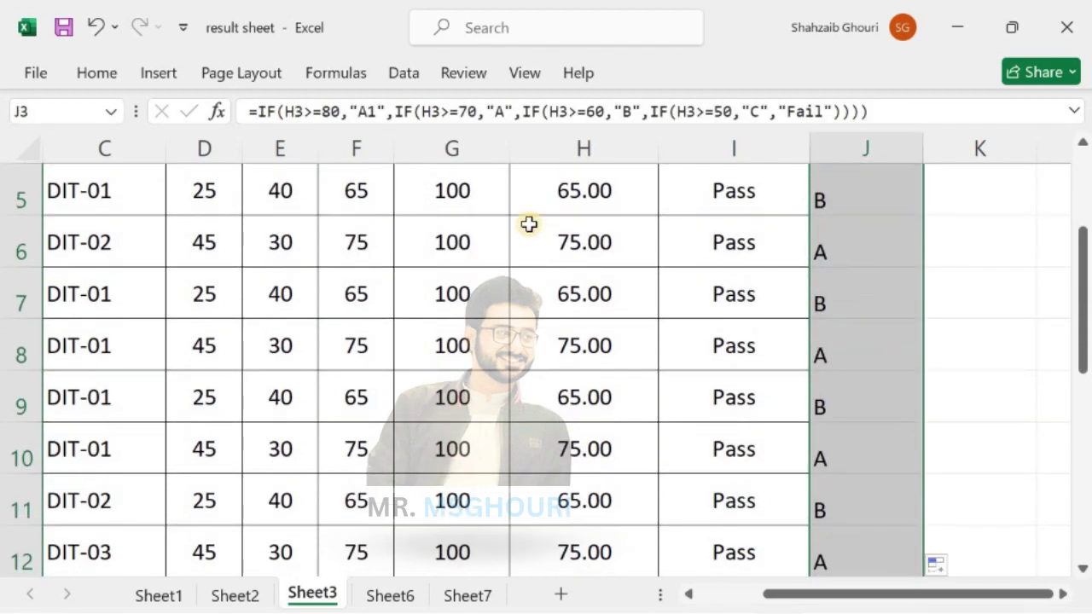
click(822, 233)
click(856, 350)
scroll(869, 418, down, 3)
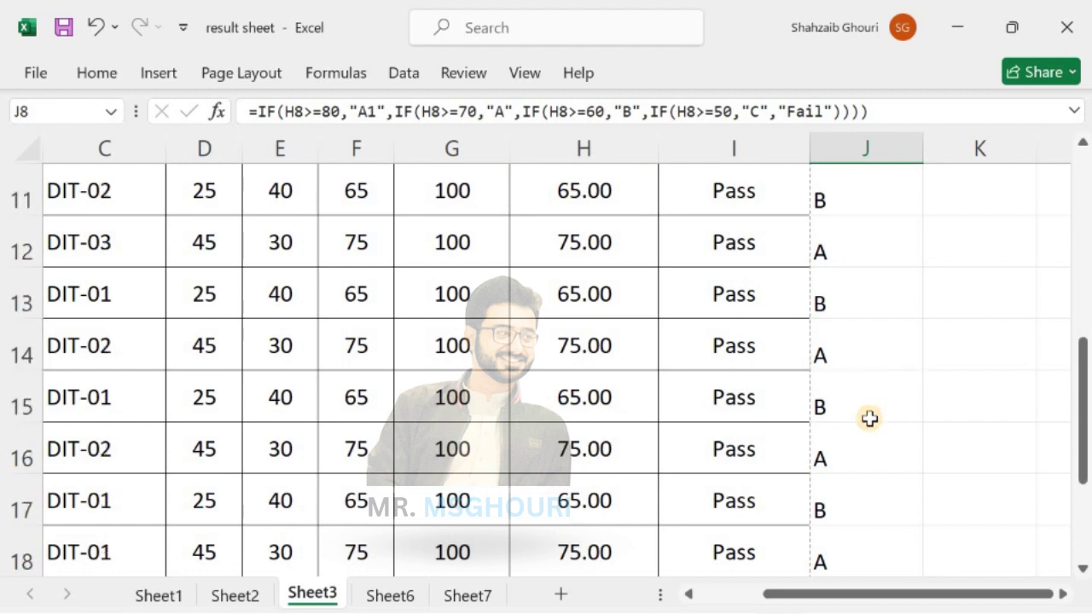
scroll(870, 419, down, 1)
scroll(873, 405, up, 5)
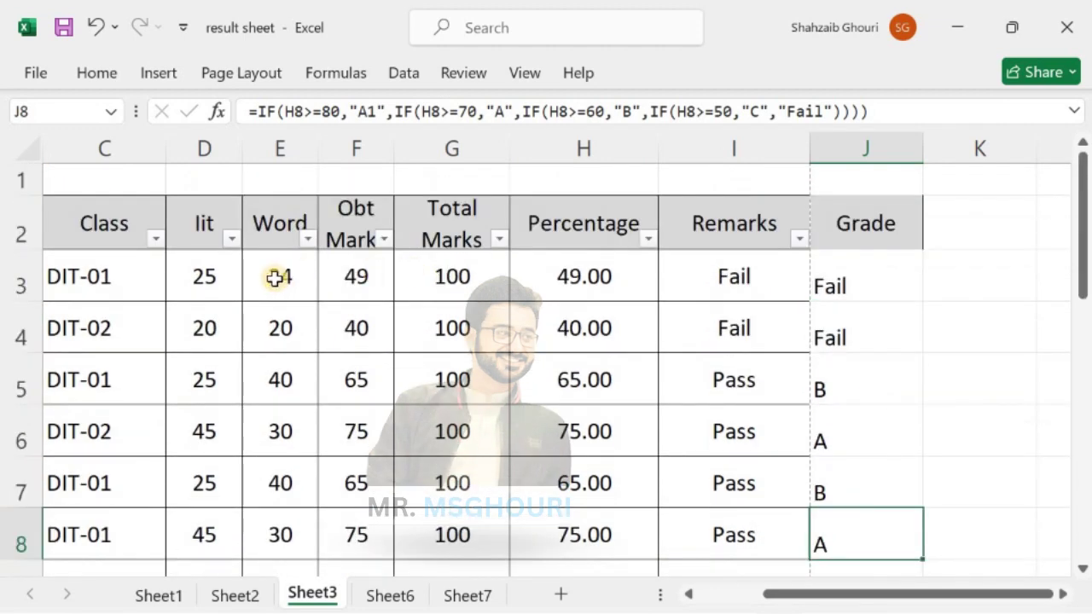
- Set the first student's Word mark in E3 to 50 and Iit mark in D3 to 40, and check the Grade in J3
click(272, 277)
text(50)
key(Return)
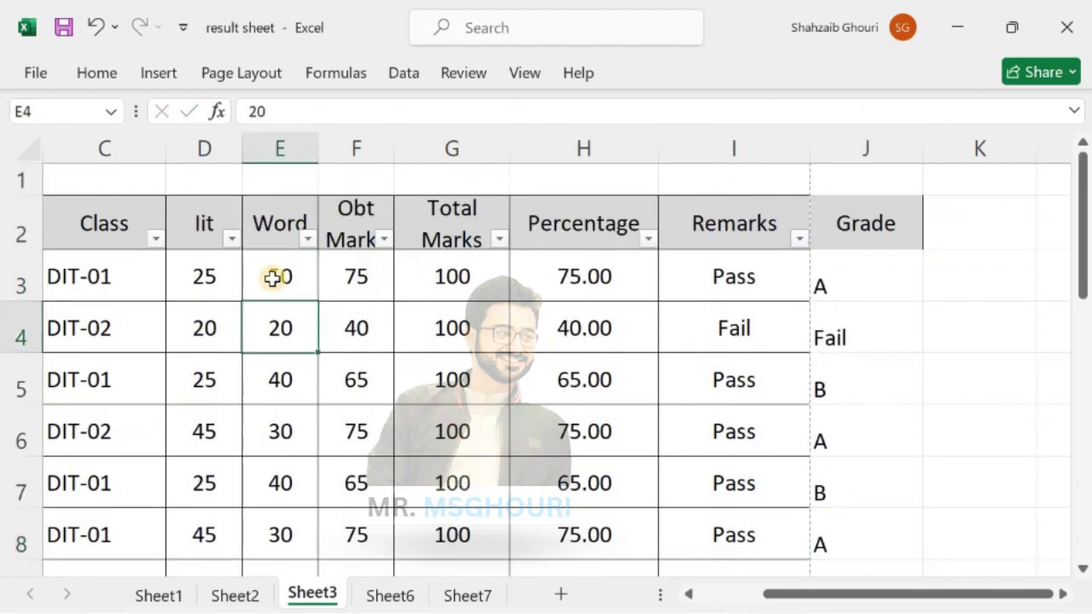
click(229, 273)
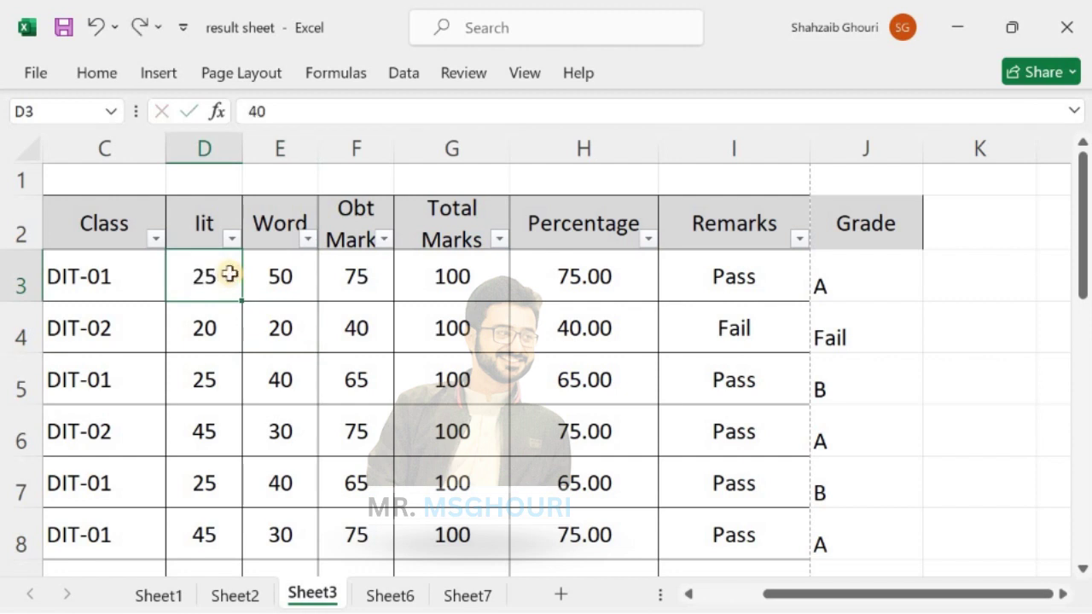
key(Return)
click(891, 289)
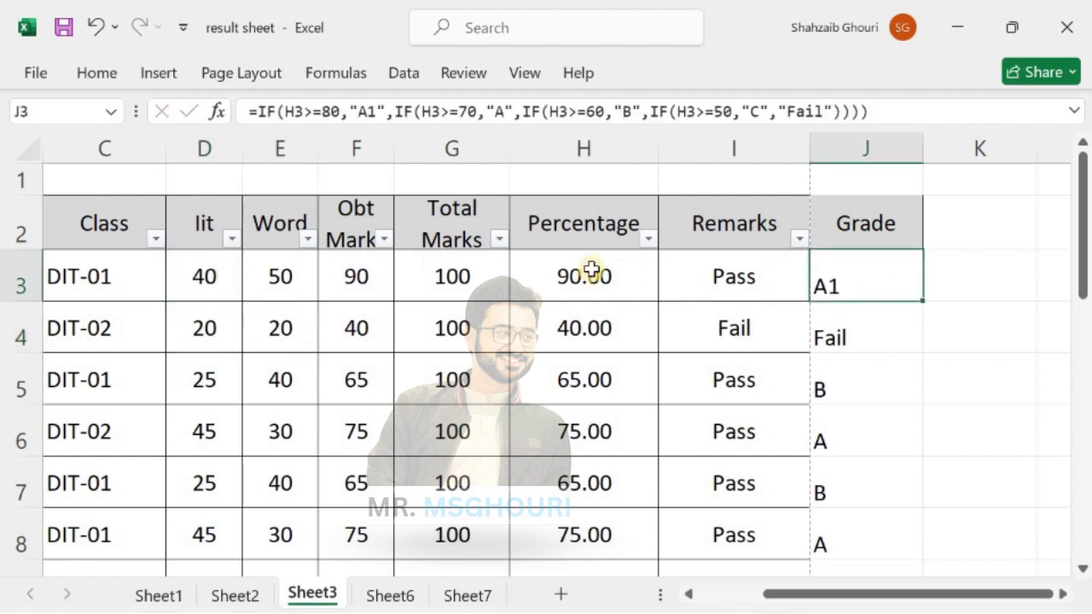
- Re-enter the first student's Iit mark in D3 as 40 and set the Word mark in E3 to 30, checking the Grade in J3
click(368, 282)
click(281, 277)
click(206, 280)
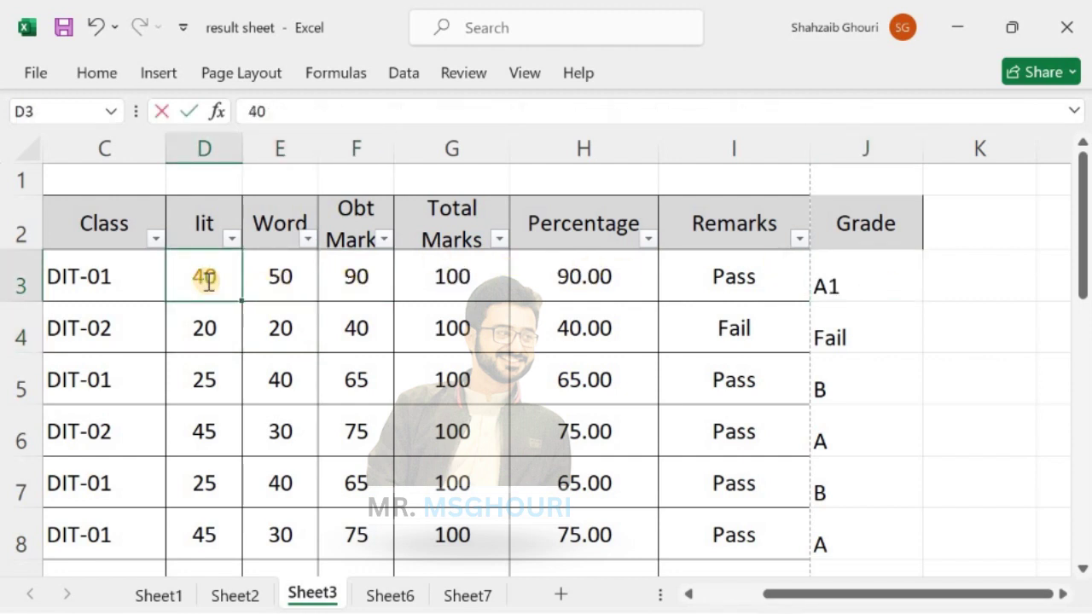
key(Return)
click(257, 282)
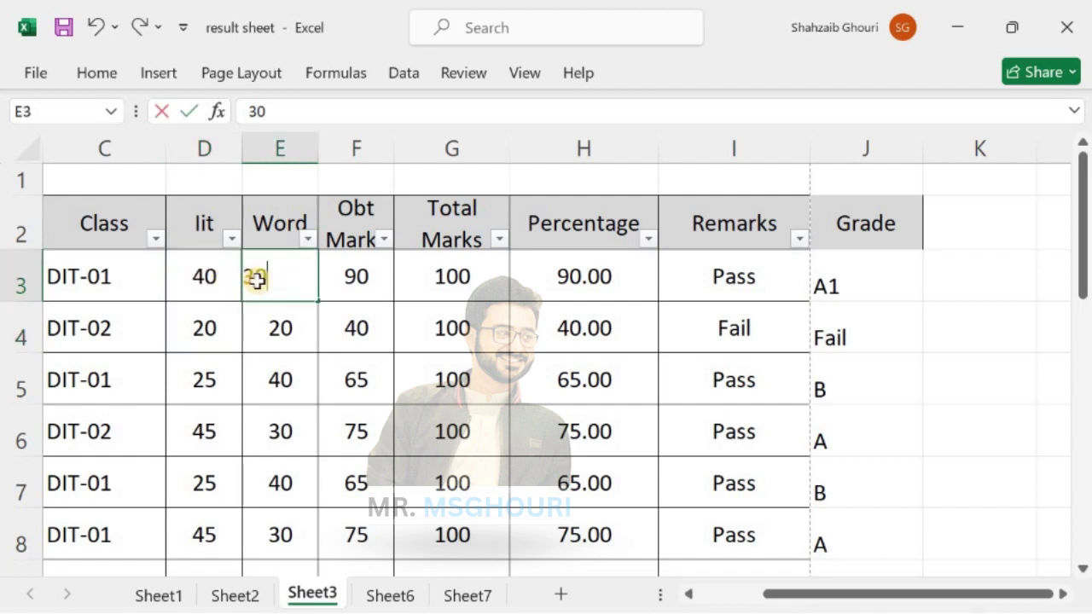
key(Return)
click(843, 276)
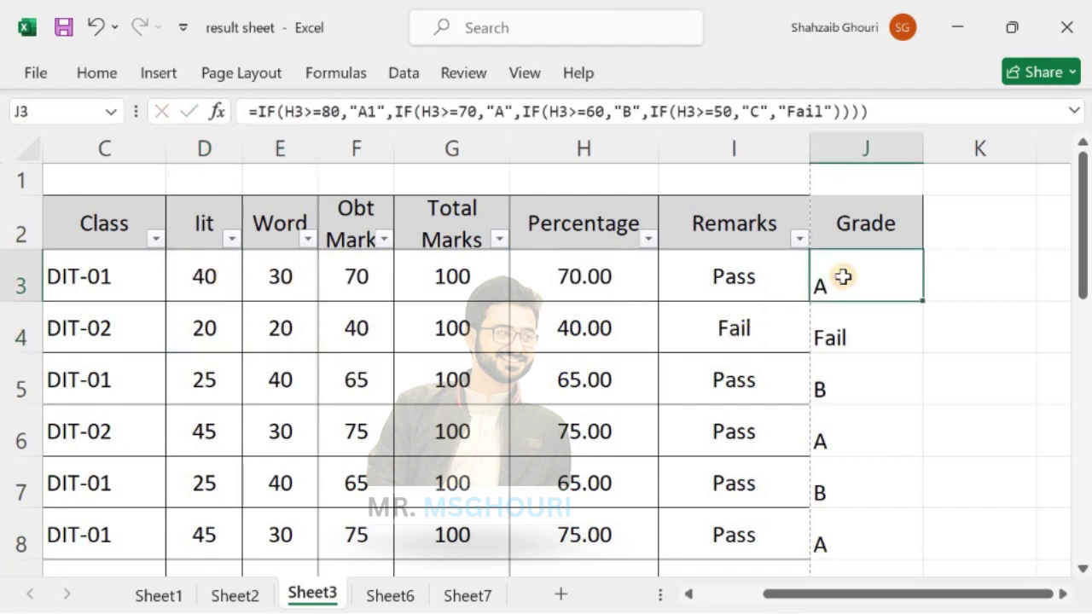